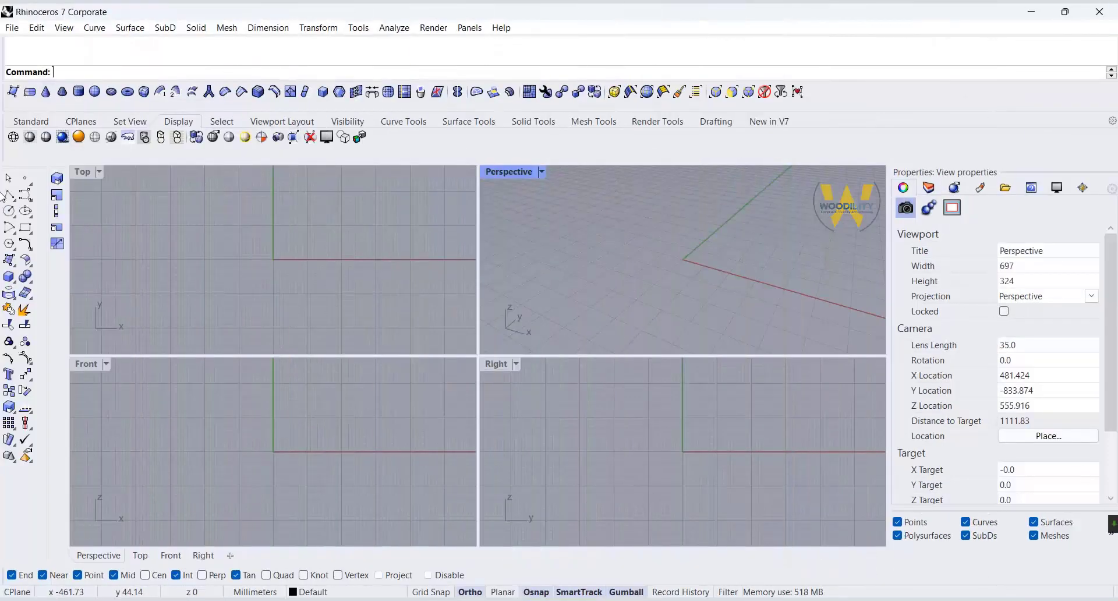
# Create a box 1200 mm long, 85 mm wide and 55 mm high in the Front view as the first beam.
pyautogui.moveTo(408, 510); pyautogui.dragTo(357, 506, button='right')
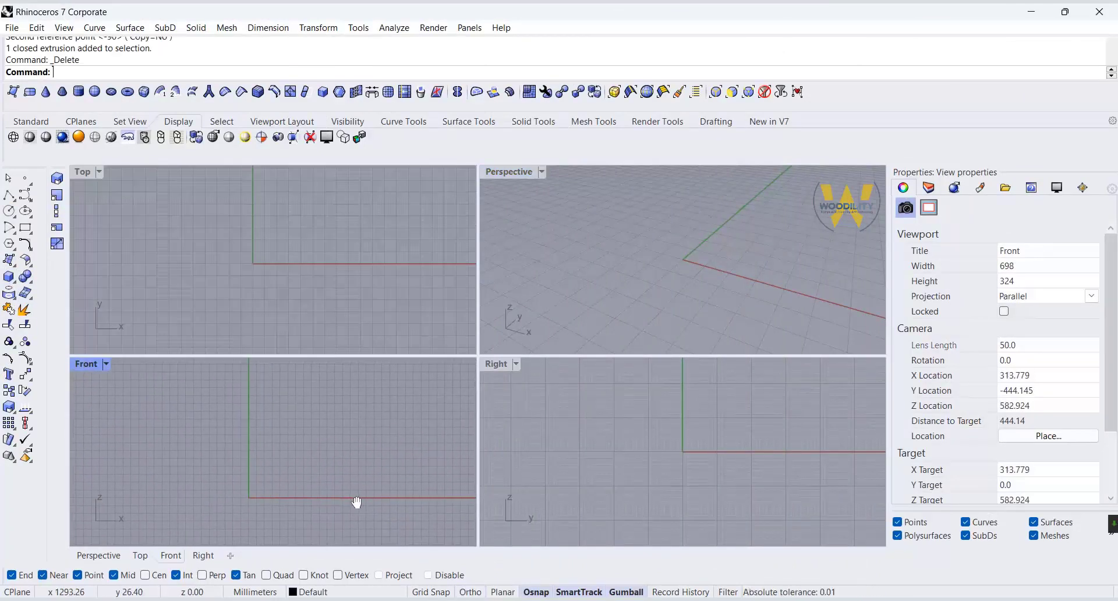
pyautogui.click(8, 292)
pyautogui.click(163, 480)
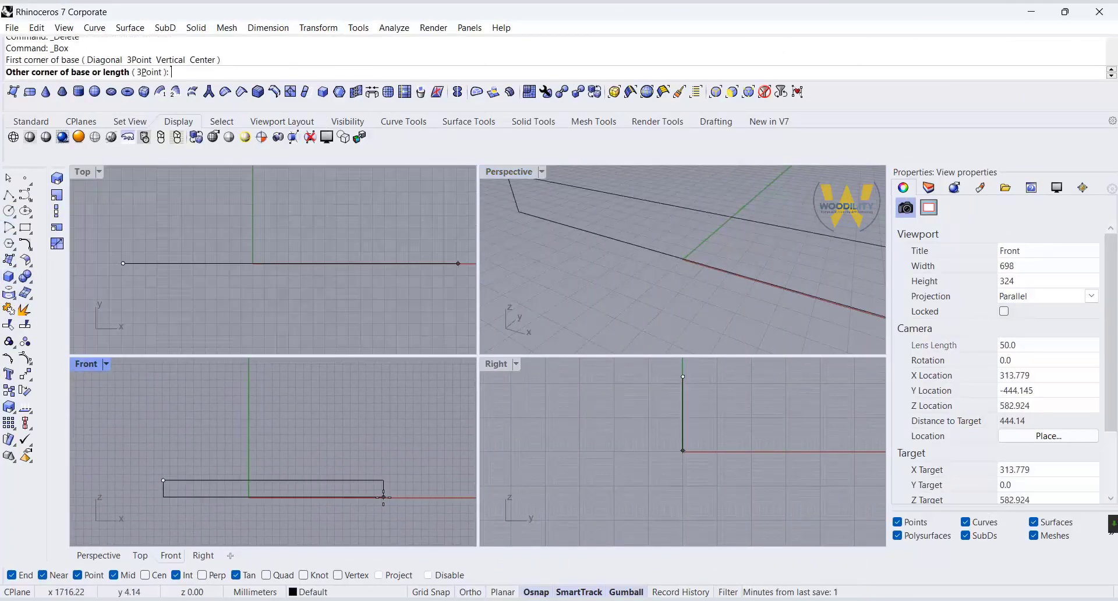
pyautogui.write('1200')
pyautogui.press('Return')
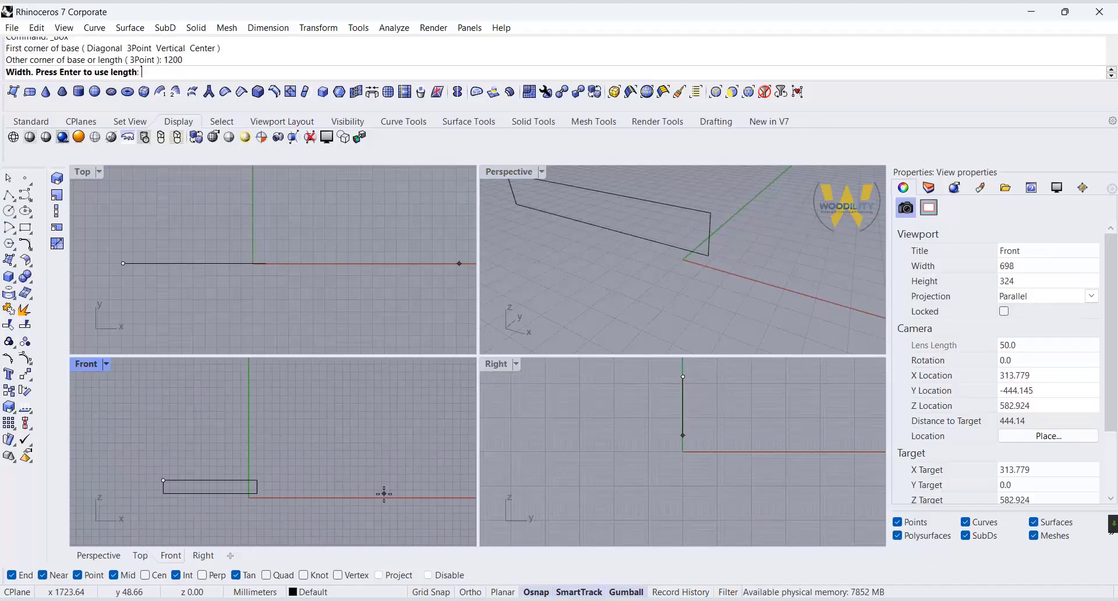
pyautogui.write('85')
pyautogui.press('Return')
pyautogui.write('55')
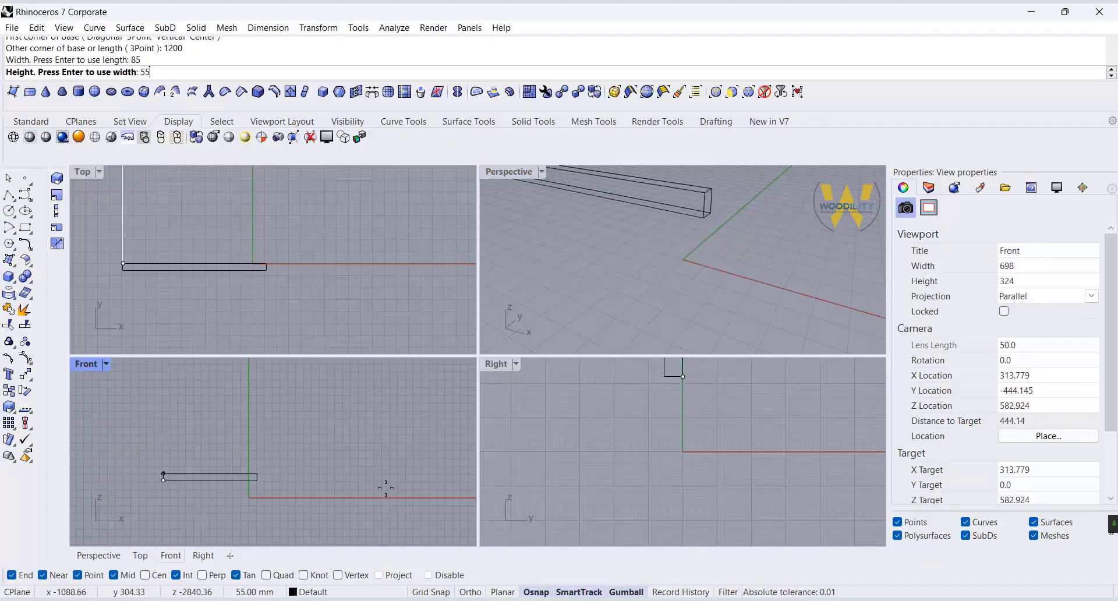
pyautogui.press('Return')
pyautogui.click(233, 476)
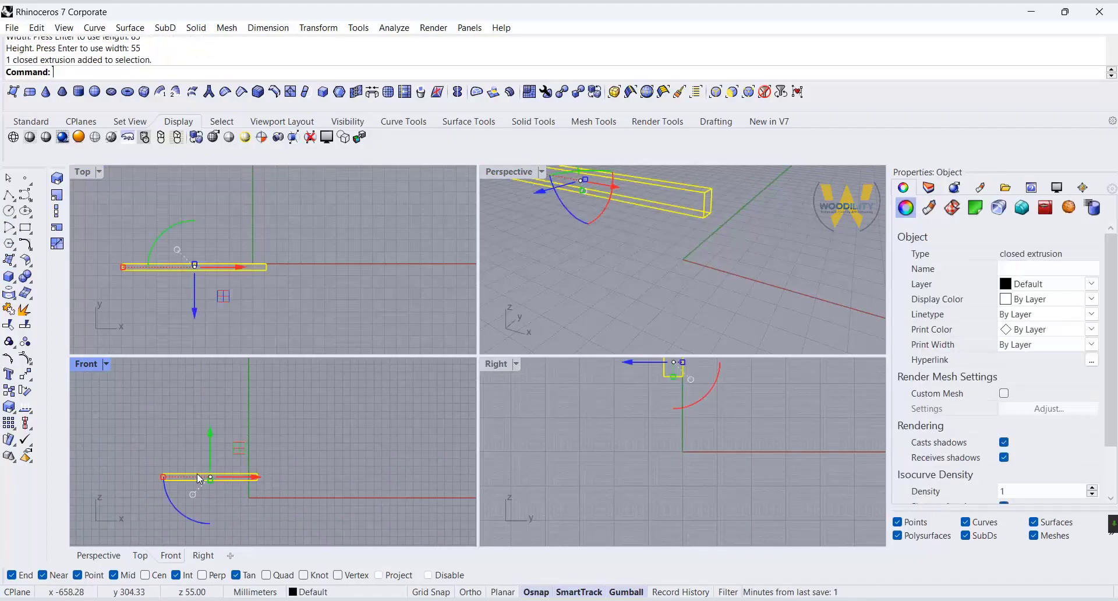
# Set the Perspective viewport to Shaded display and bring the beam into view.
pyautogui.click(542, 171)
pyautogui.click(601, 135)
pyautogui.scroll(-6, 618, 231)
pyautogui.click(556, 248)
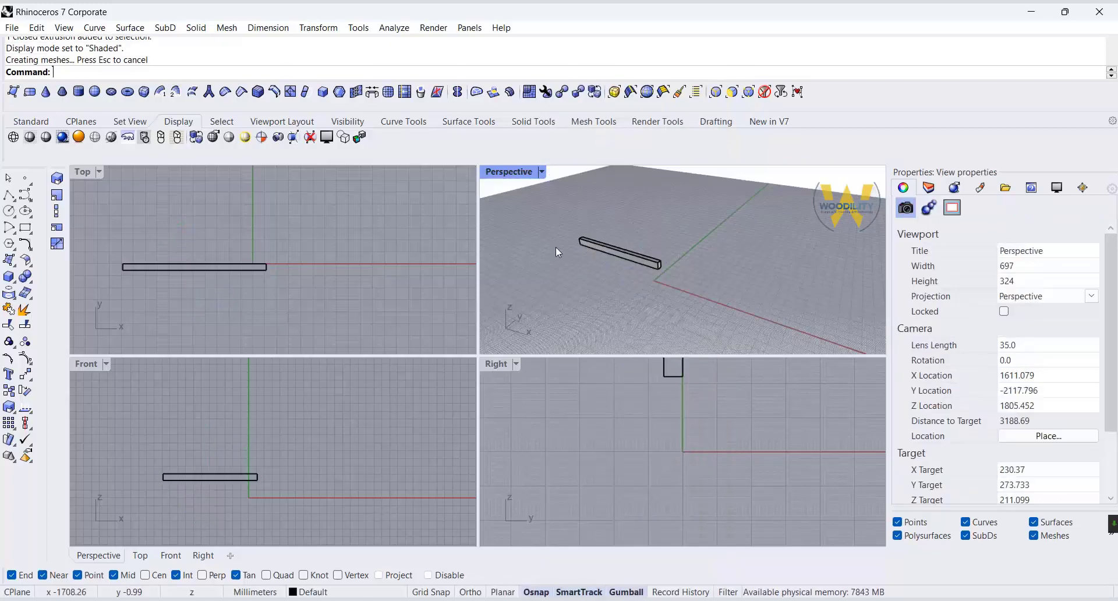
pyautogui.moveTo(556, 248); pyautogui.dragTo(518, 269, button='right')
pyautogui.scroll(5, 517, 269)
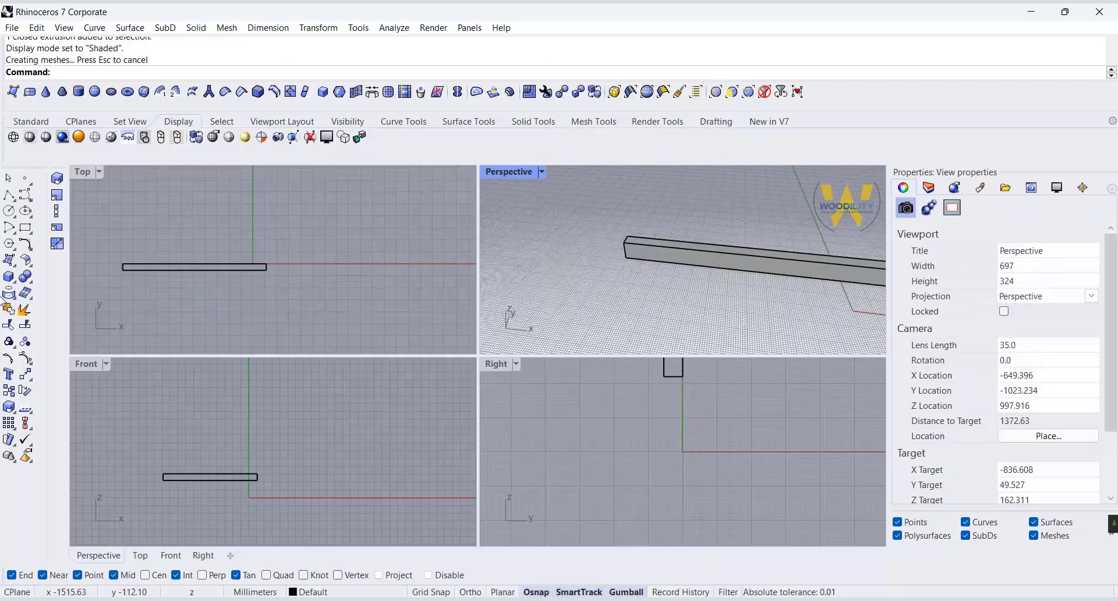
# Create a second beam in the Top view as a box 1581 mm long, 85 mm wide and 85 mm high.
pyautogui.click(8, 276)
pyautogui.click(194, 239)
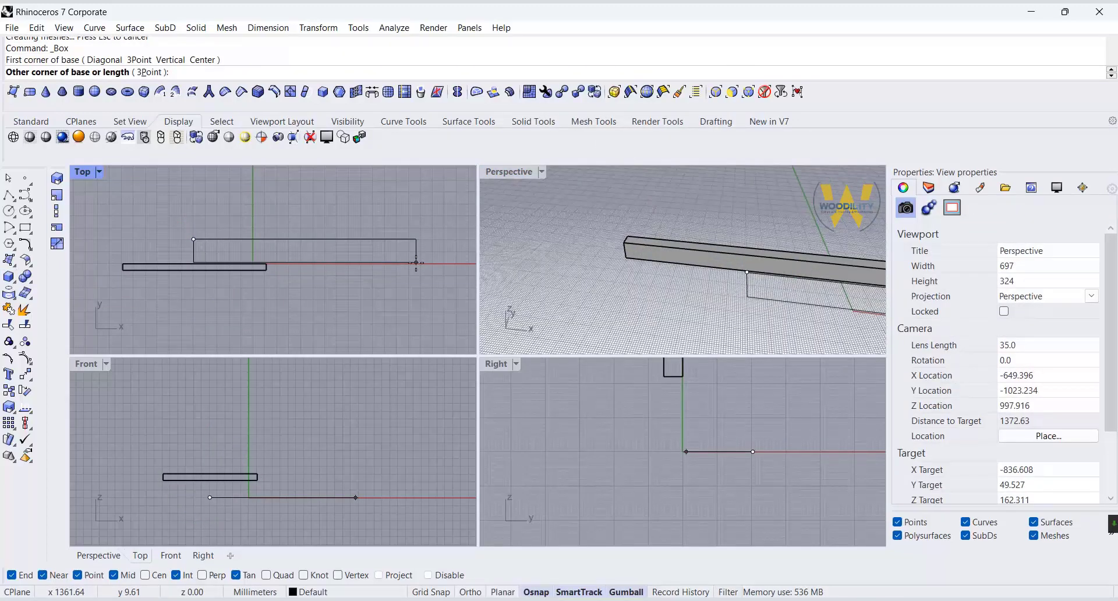
pyautogui.write('1581')
pyautogui.press('Return')
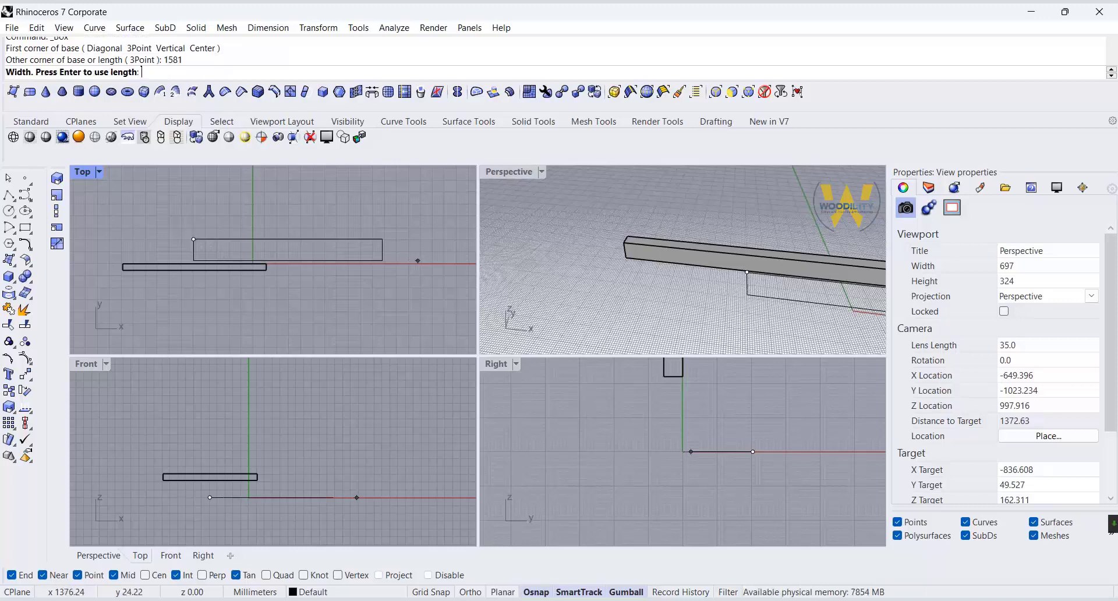
pyautogui.write('85')
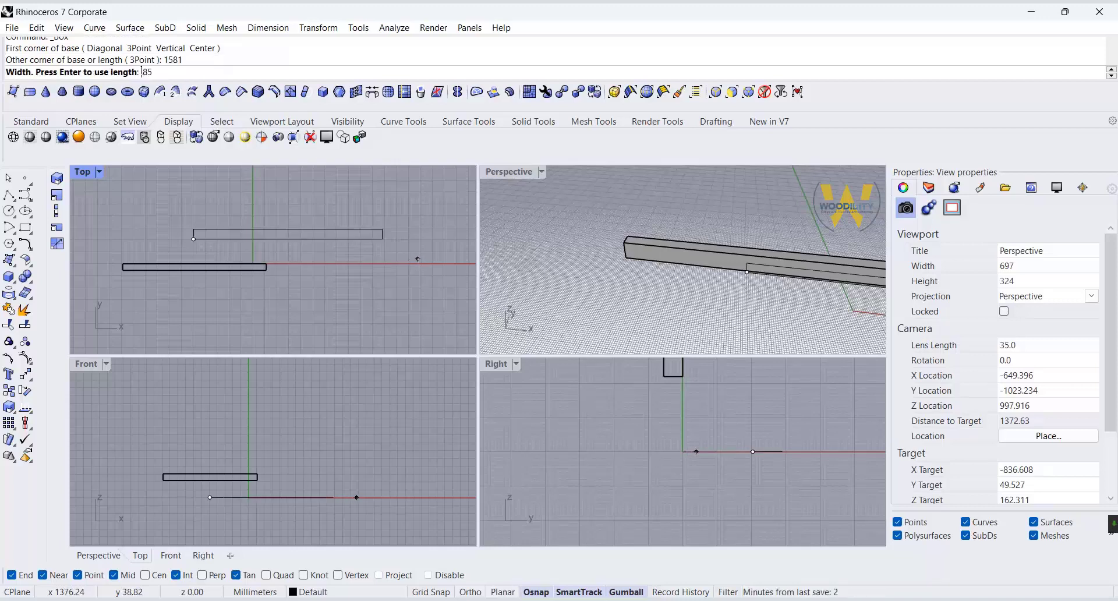
pyautogui.press('Return')
pyautogui.press('Return')
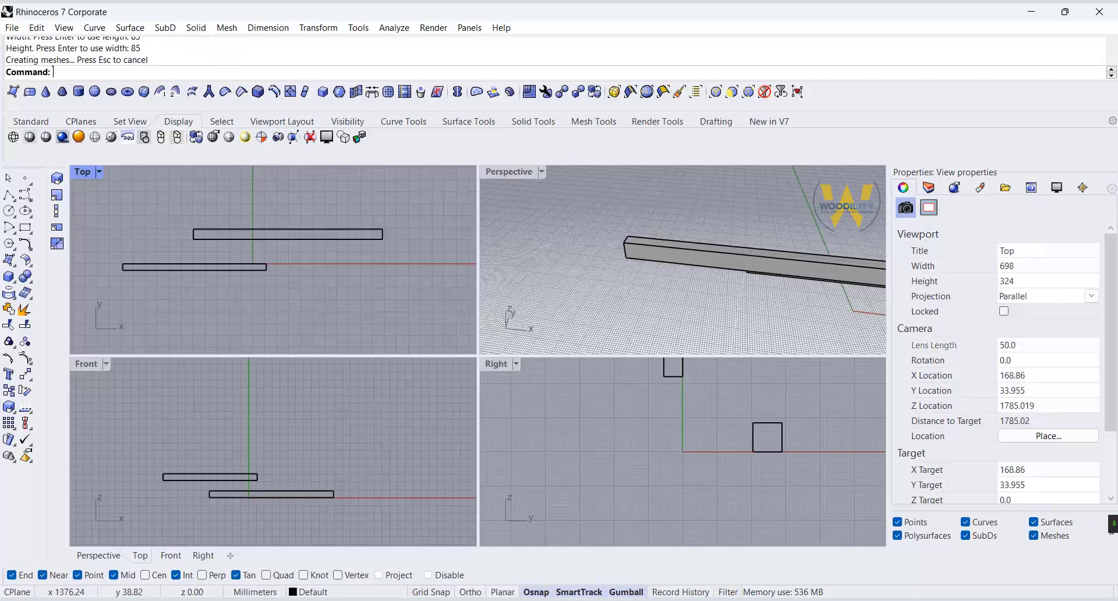
# Move the 1581 mm beam flush against the back face of the 1200 mm beam.
pyautogui.click(289, 238)
pyautogui.click(25, 375)
pyautogui.click(193, 239)
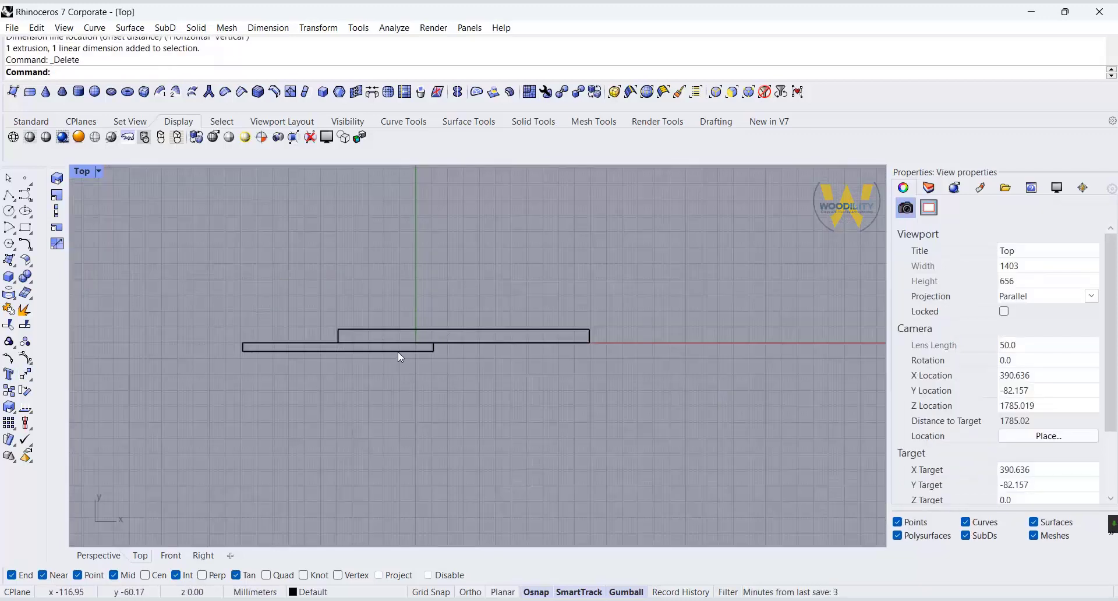
# Move the 1200 mm beam's end to the midpoint of the 1581 mm beam and shift it -201 mm along X.
pyautogui.click(399, 352)
pyautogui.click(25, 374)
pyautogui.click(434, 347)
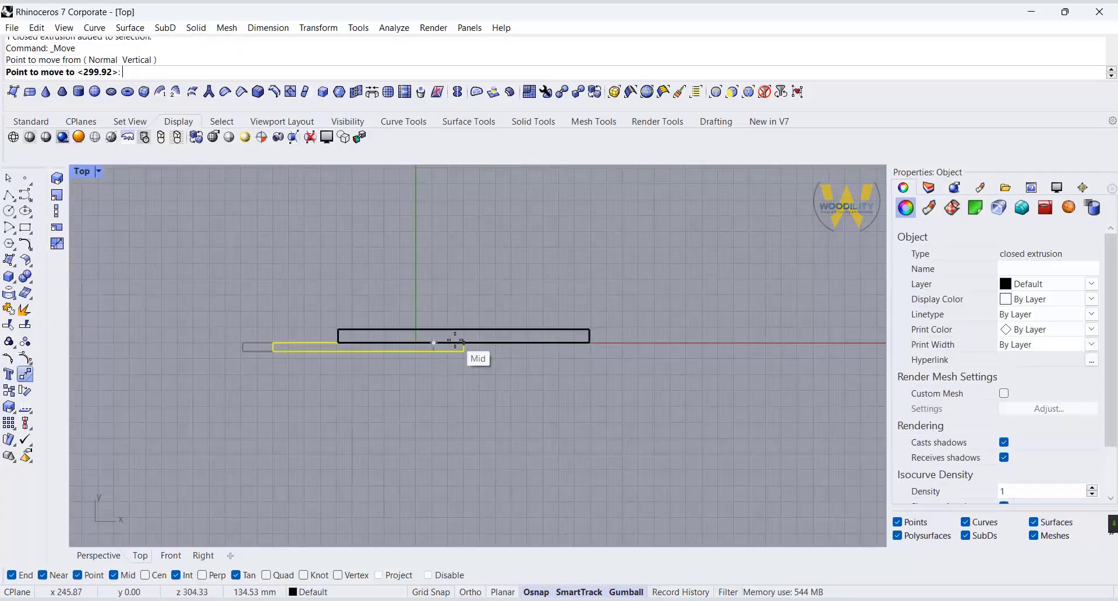
pyautogui.click(465, 346)
pyautogui.click(414, 347)
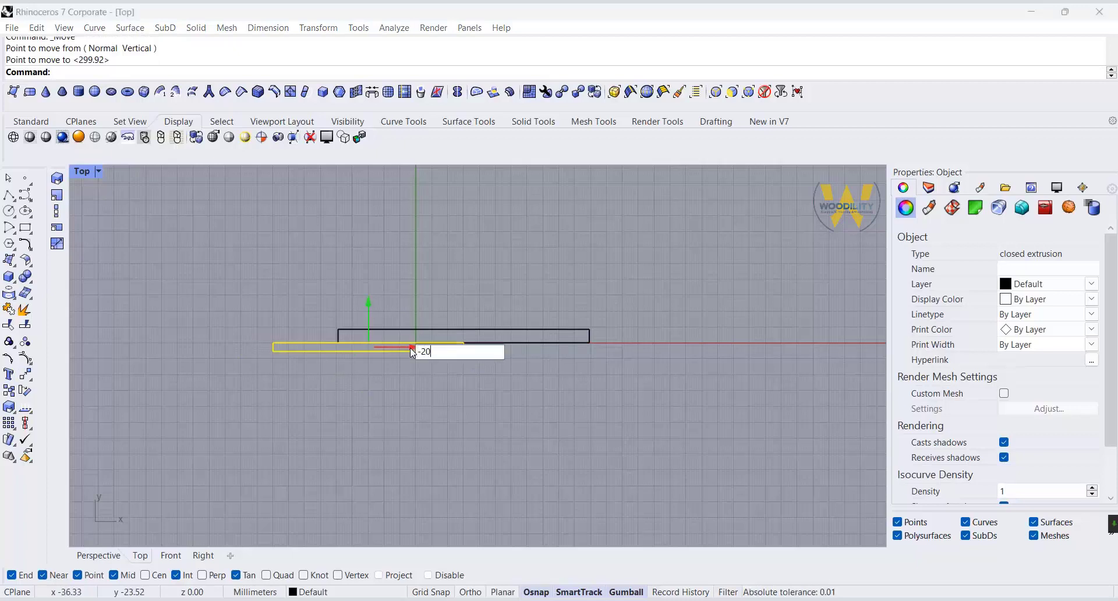
pyautogui.write('-201')
pyautogui.press('Return')
# Mirror the 1200 mm beam about the midpoint of the 1581 mm beam, keeping the original.
pyautogui.write('mirror')
pyautogui.press('Return')
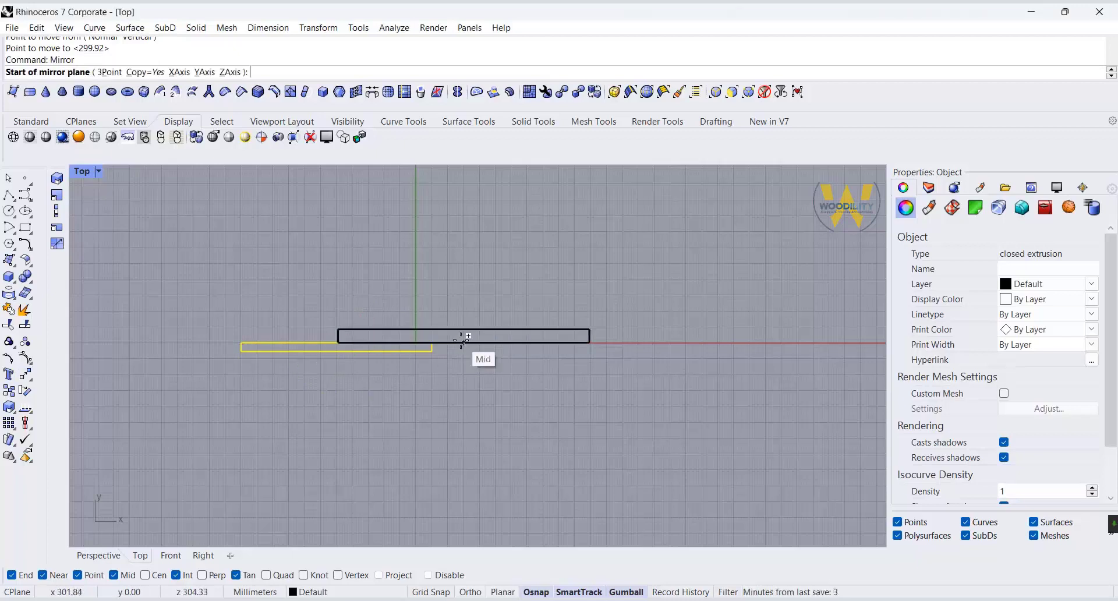
pyautogui.click(464, 342)
pyautogui.click(457, 418)
# Mirror both 1200 mm beams across the lengthwise centreline of the 1581 mm beam to its opposite side, keeping the originals.
pyautogui.moveTo(550, 381); pyautogui.dragTo(410, 348)
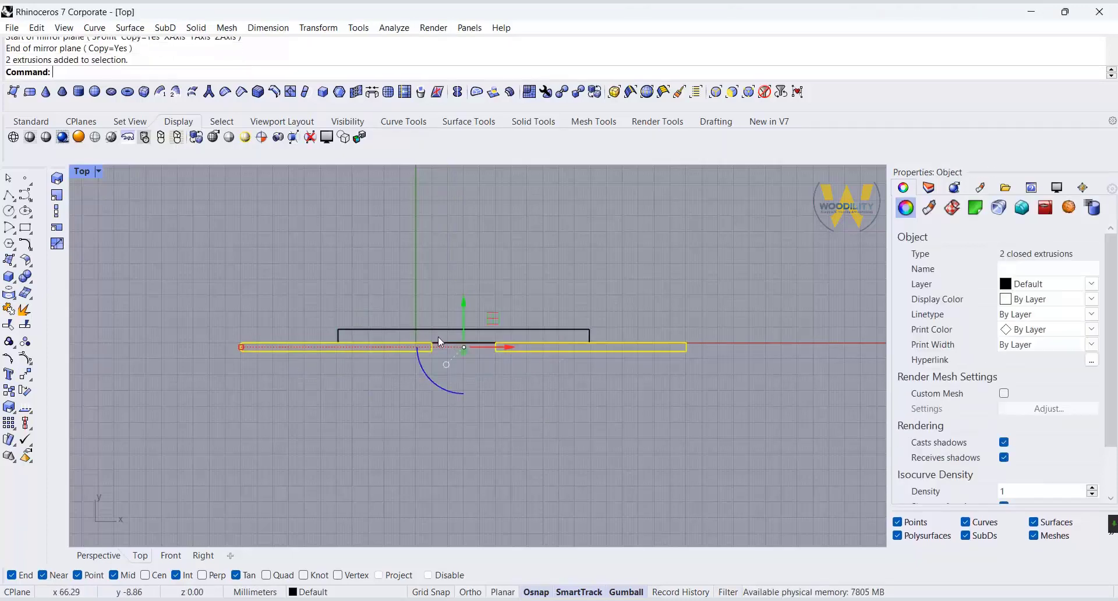
pyautogui.rightClick(438, 343)
pyautogui.click(464, 326)
pyautogui.click(461, 242)
pyautogui.doubleClick(81, 171)
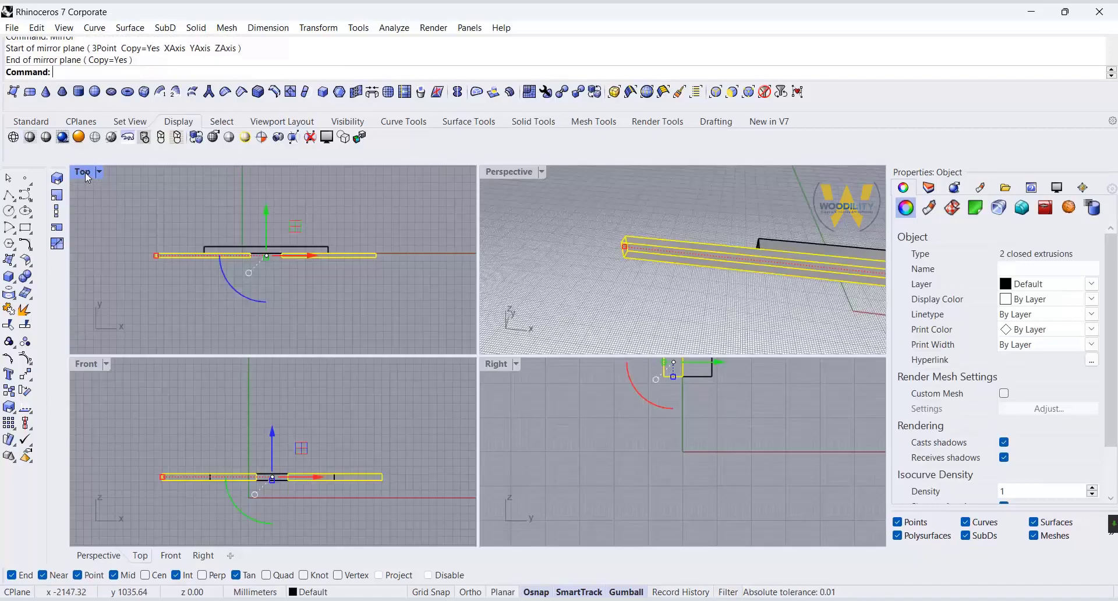
pyautogui.click(514, 172)
pyautogui.doubleClick(514, 173)
pyautogui.scroll(5, 319, 434)
pyautogui.rightClick(310, 360)
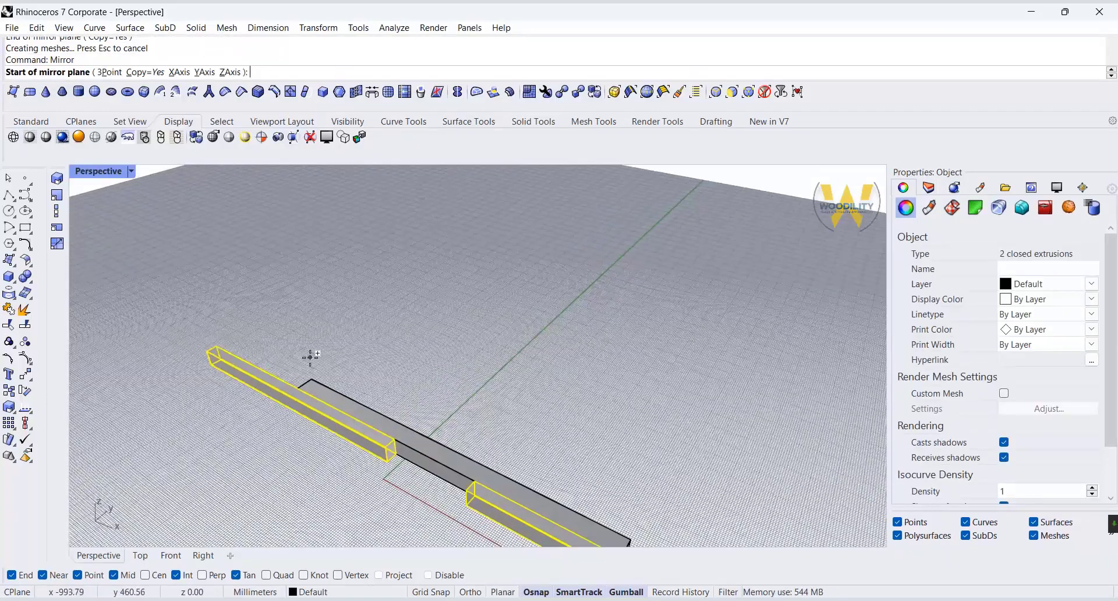
pyautogui.click(307, 377)
pyautogui.scroll(-3, 641, 524)
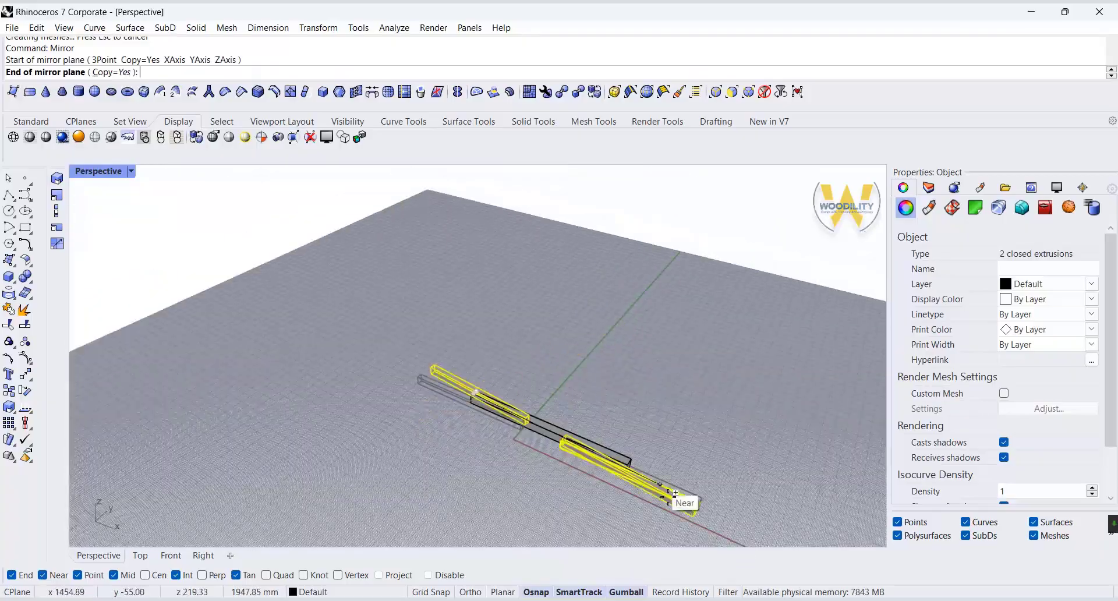
pyautogui.scroll(3, 670, 500)
pyautogui.click(633, 429)
pyautogui.scroll(-5, 561, 386)
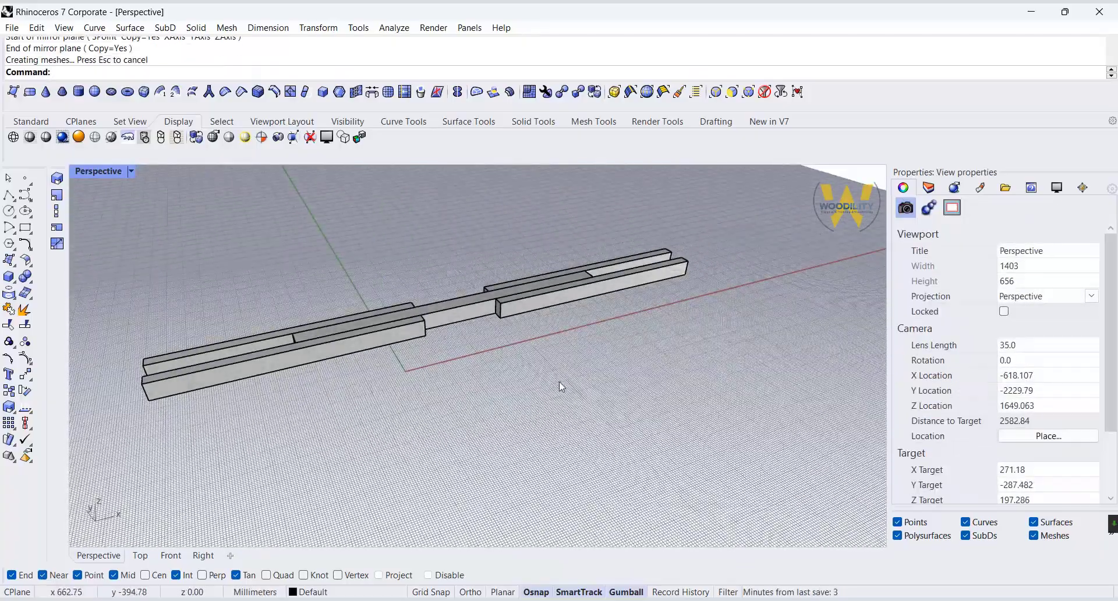
# Create a 55 × 1200 × 85 mm crossbeam box starting from the upper end corner of the 1581 mm beam.
pyautogui.scroll(-8, 632, 386)
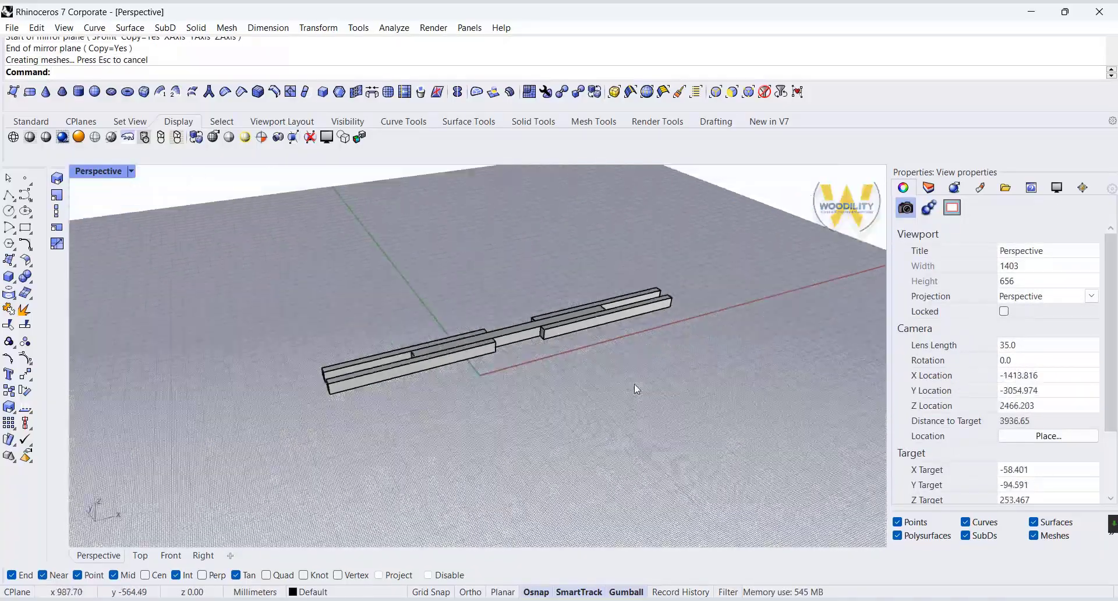
pyautogui.moveTo(716, 407); pyautogui.dragTo(621, 439, button='right')
pyautogui.scroll(8, 483, 375)
pyautogui.moveTo(465, 367); pyautogui.dragTo(488, 392, button='right')
pyautogui.click(13, 280)
pyautogui.click(27, 283)
pyautogui.scroll(3, 478, 379)
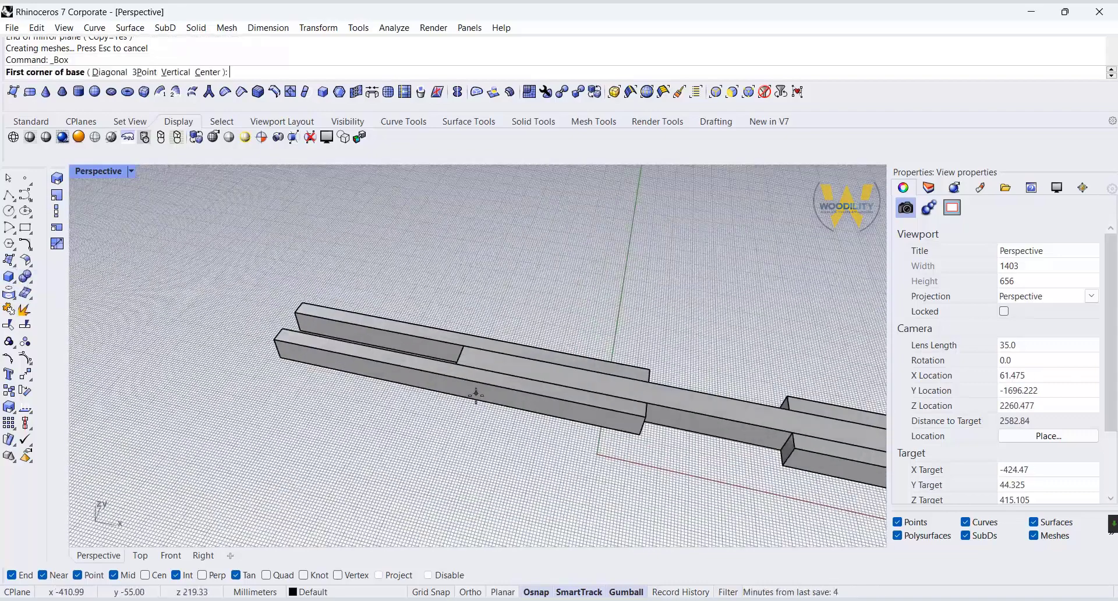
pyautogui.click(460, 337)
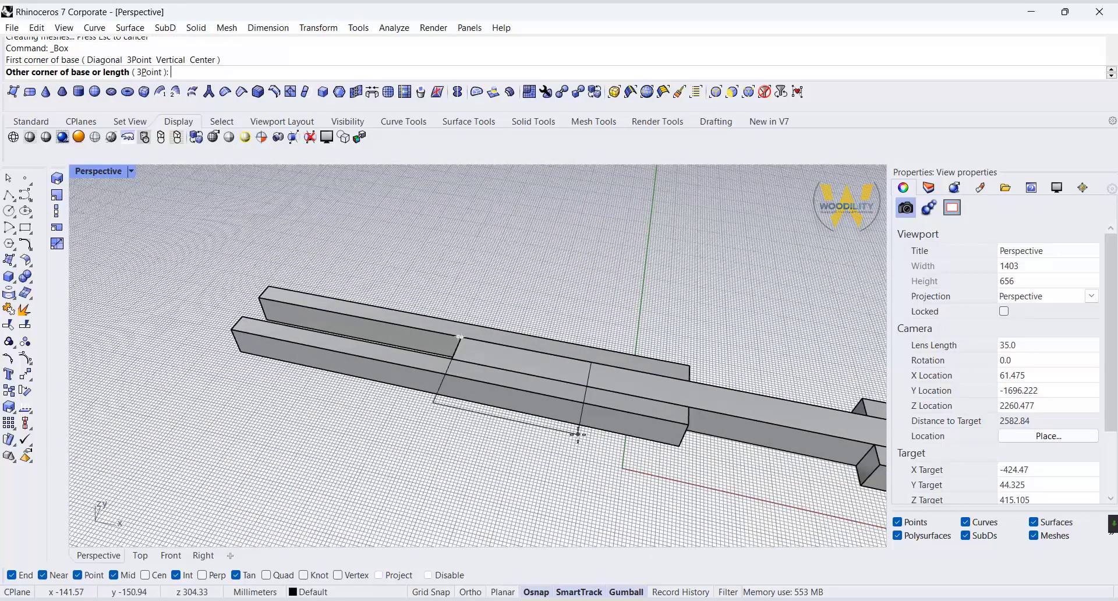
pyautogui.write('85')
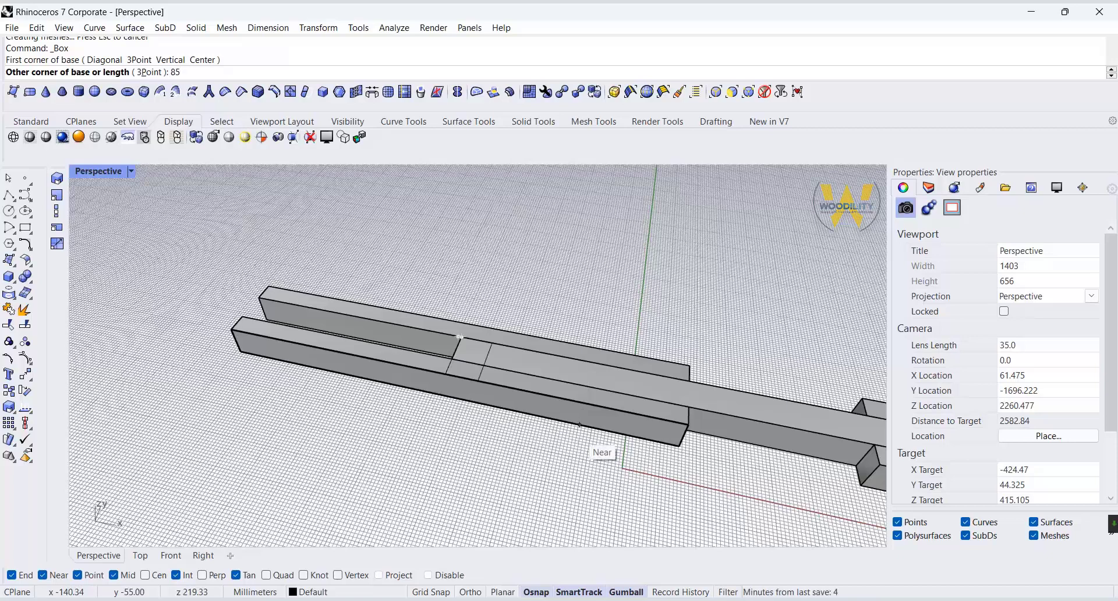
pyautogui.press('Return')
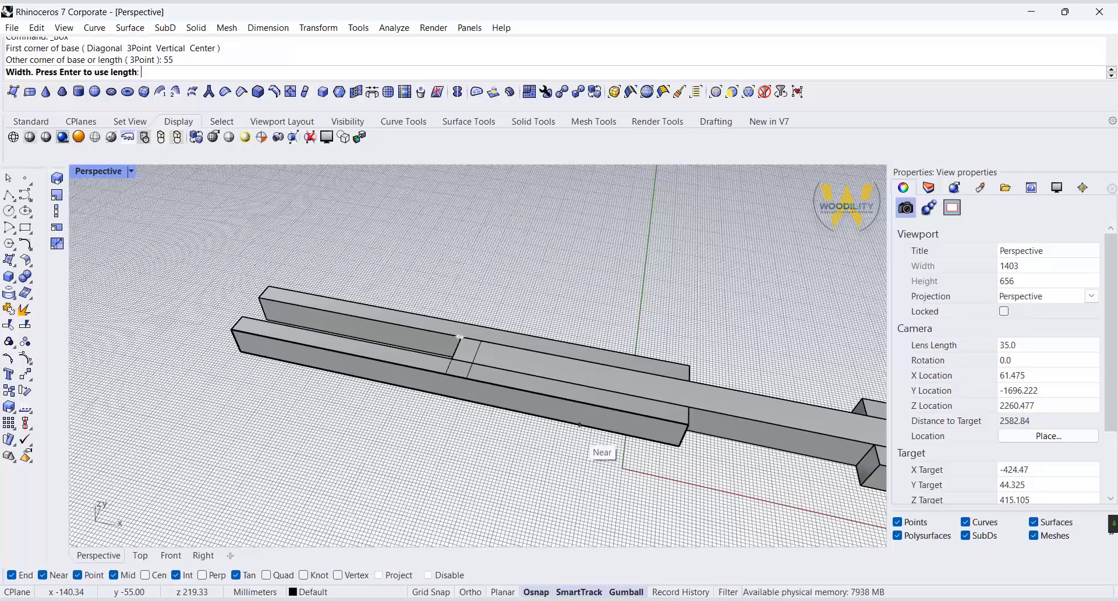
pyautogui.write('1200')
pyautogui.press('Return')
pyautogui.write('85')
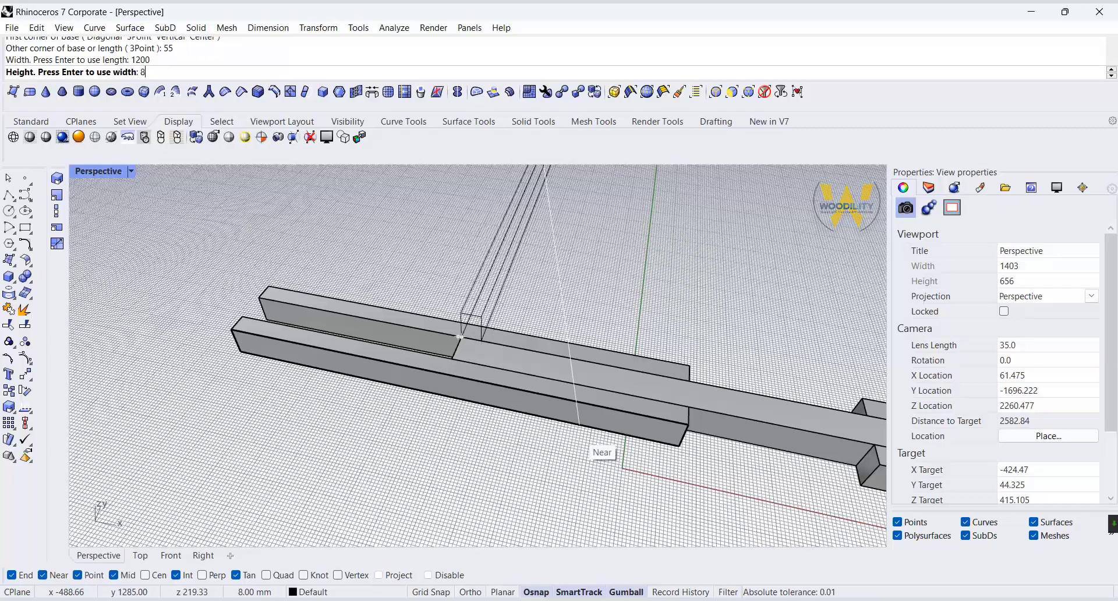
pyautogui.press('Return')
# Move the crossbeam by its midpoint onto the middle of the 1581 mm beam's end edge, centring it across the beams.
pyautogui.scroll(3, 524, 464)
pyautogui.scroll(-2, 524, 465)
pyautogui.click(510, 311)
pyautogui.moveTo(506, 326); pyautogui.dragTo(425, 294, button='right')
pyautogui.click(29, 362)
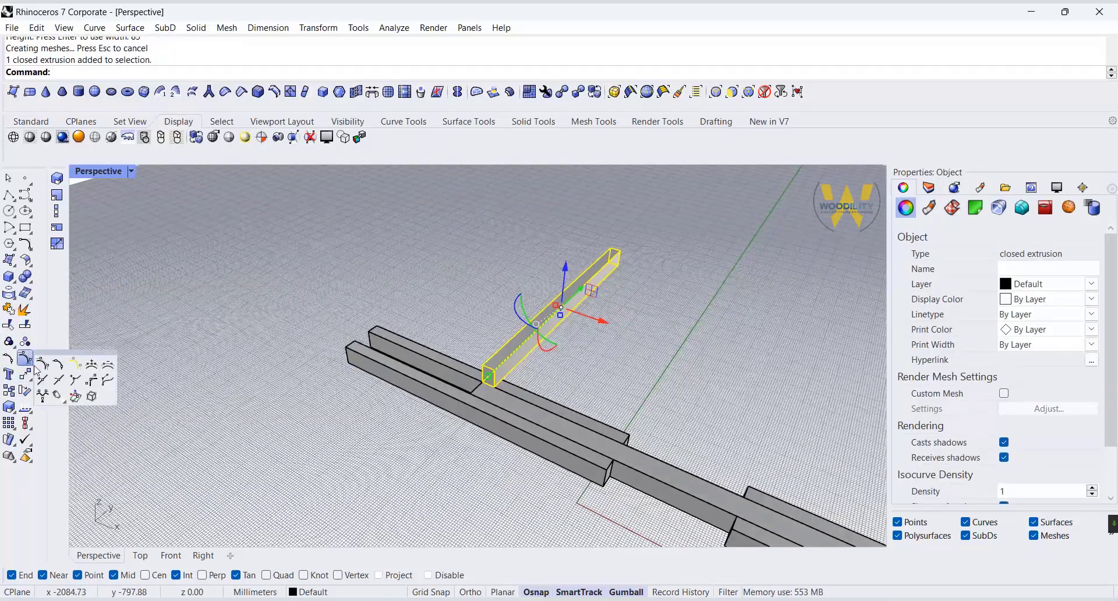
pyautogui.click(26, 374)
pyautogui.click(560, 304)
pyautogui.click(473, 384)
pyautogui.scroll(2, 473, 383)
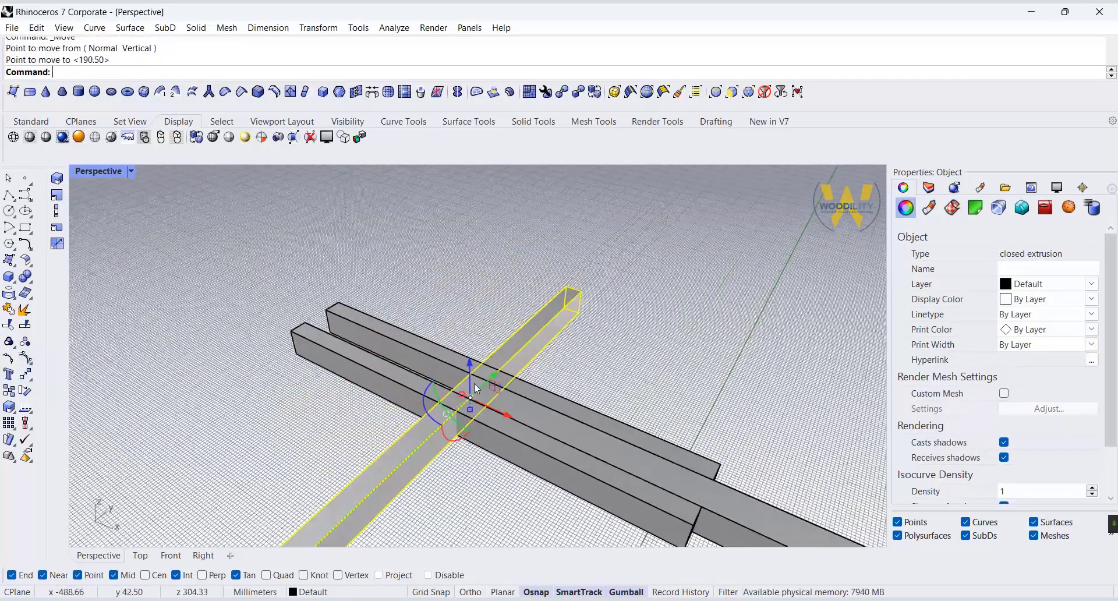
# Move the crossbeam outward along the 1200 mm beams until its outer edge aligns with their outer ends.
pyautogui.moveTo(504, 408); pyautogui.dragTo(347, 356)
pyautogui.scroll(3, 225, 320)
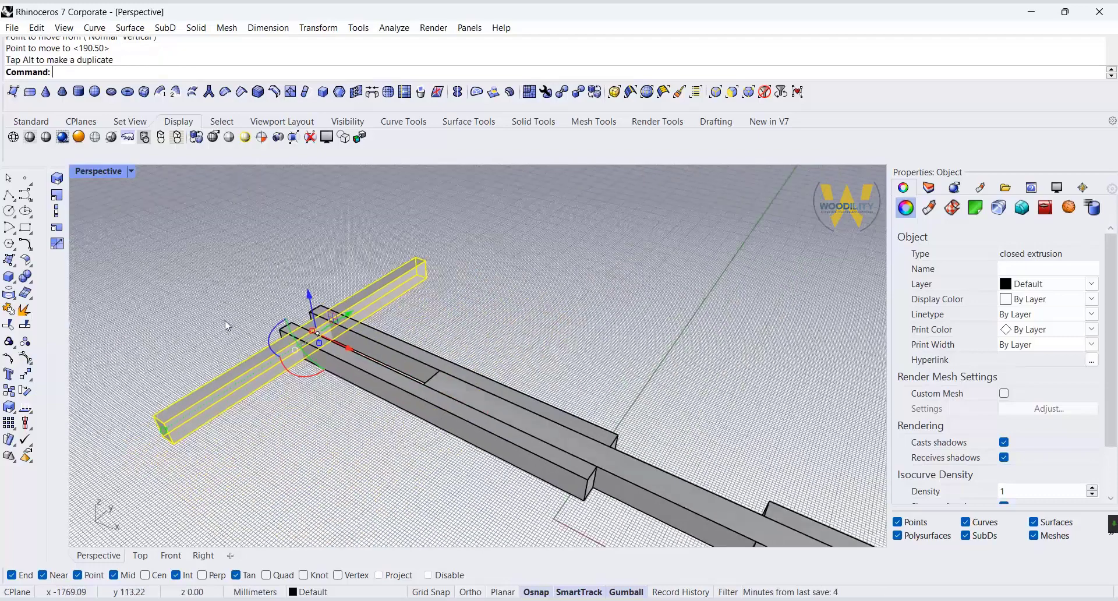
pyautogui.click(25, 357)
pyautogui.click(372, 328)
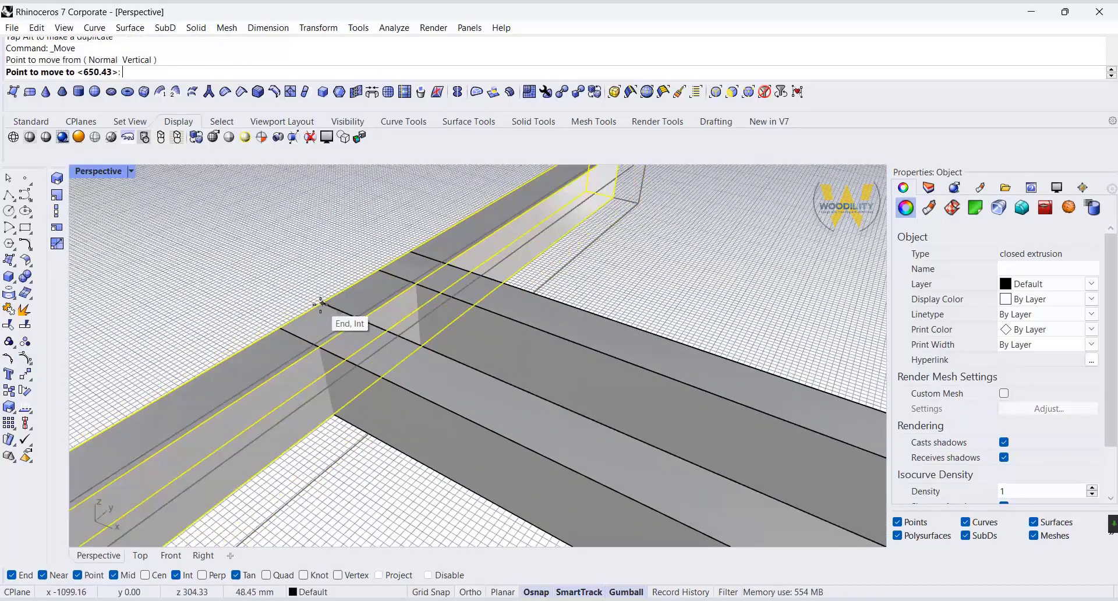
pyautogui.click(340, 313)
# Lower the crossbeam by 85 mm so it sits beneath the 1200 mm beams, and deselect it.
pyautogui.click(370, 287)
pyautogui.write('-90')
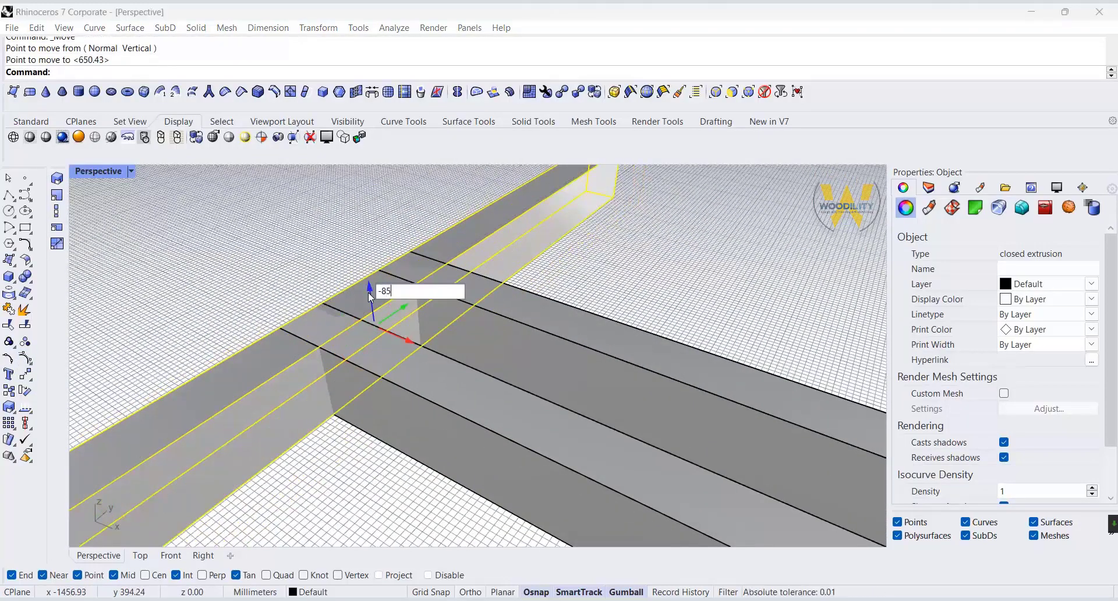
pyautogui.press('Return')
pyautogui.click(647, 235)
# Create an 85 × 85 × 800 mm upright post on top of the crossbeam, starting at the 1200 mm beam's end corner.
pyautogui.scroll(-20, 402, 346)
pyautogui.moveTo(375, 457); pyautogui.dragTo(570, 296, button='right')
pyautogui.scroll(7, 367, 402)
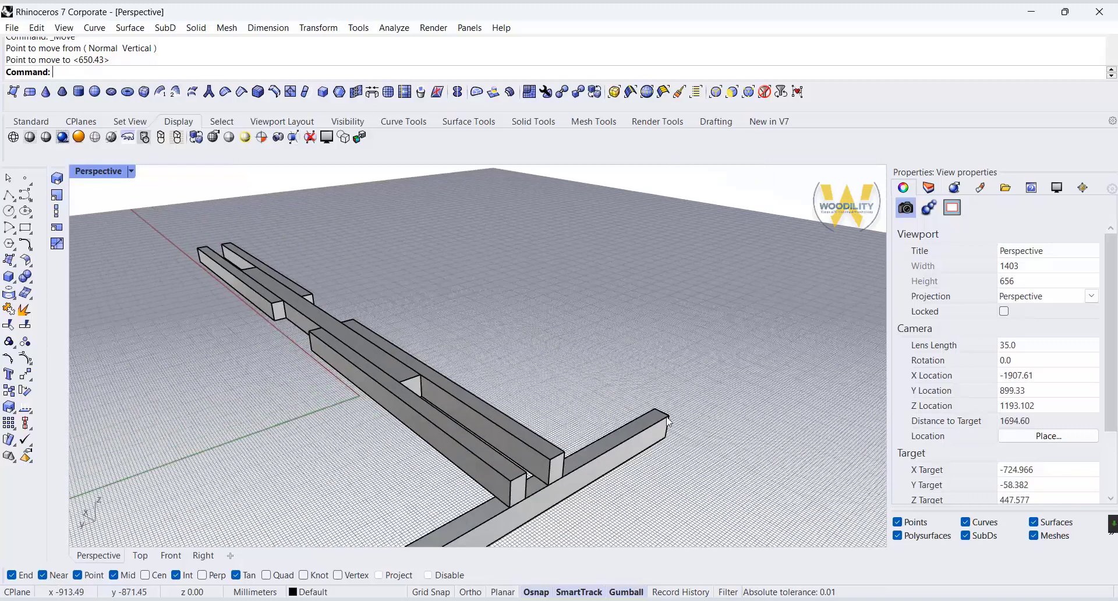
pyautogui.click(9, 276)
pyautogui.click(524, 496)
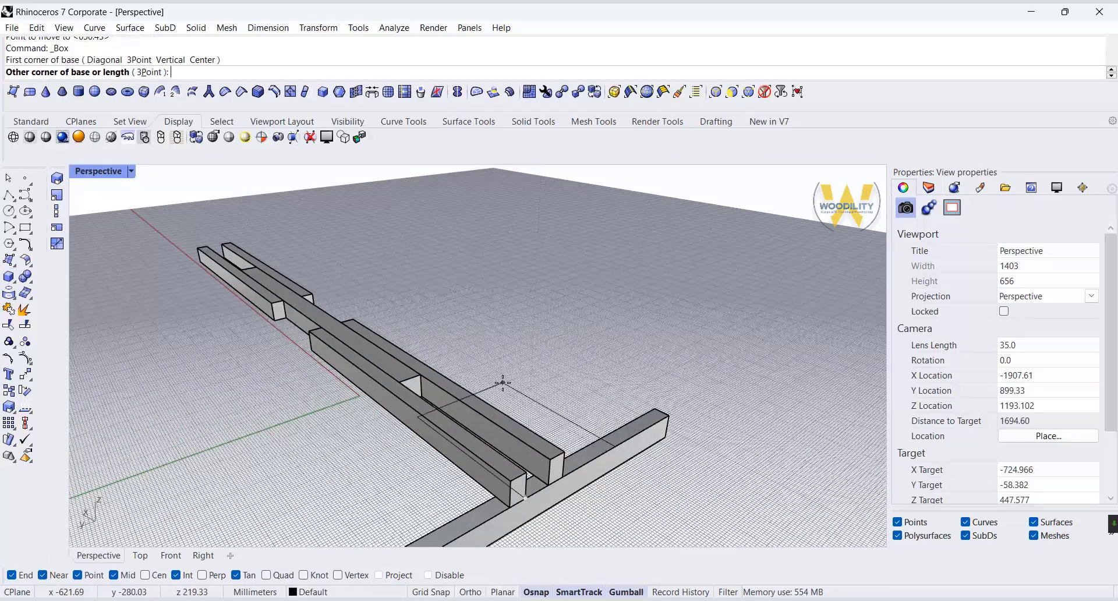
pyautogui.write('85')
pyautogui.press('Return')
pyautogui.press('Return')
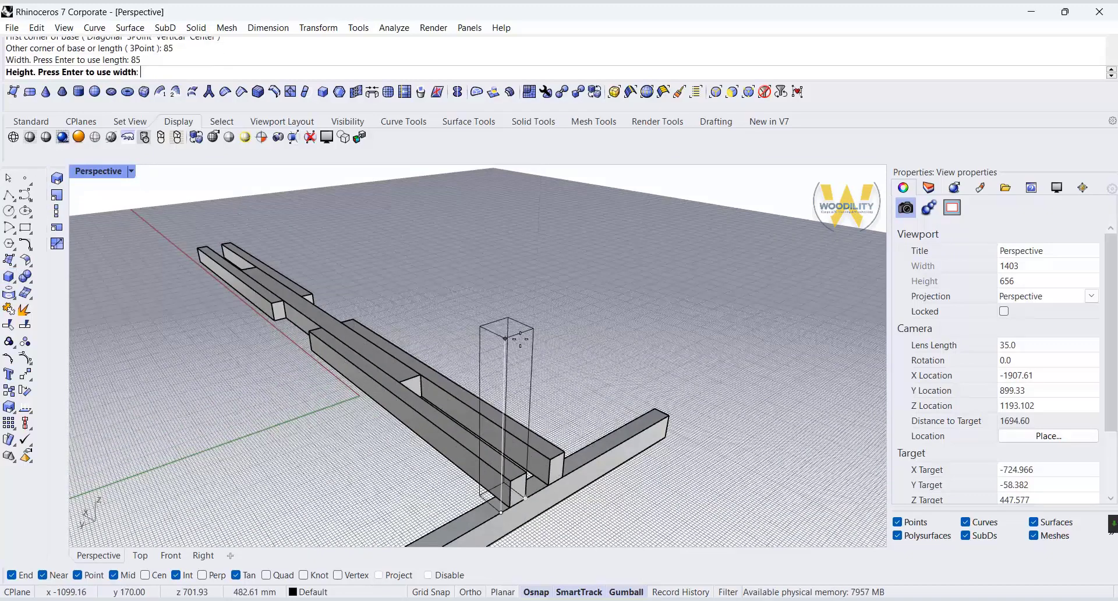
pyautogui.write('800')
pyautogui.press('Return')
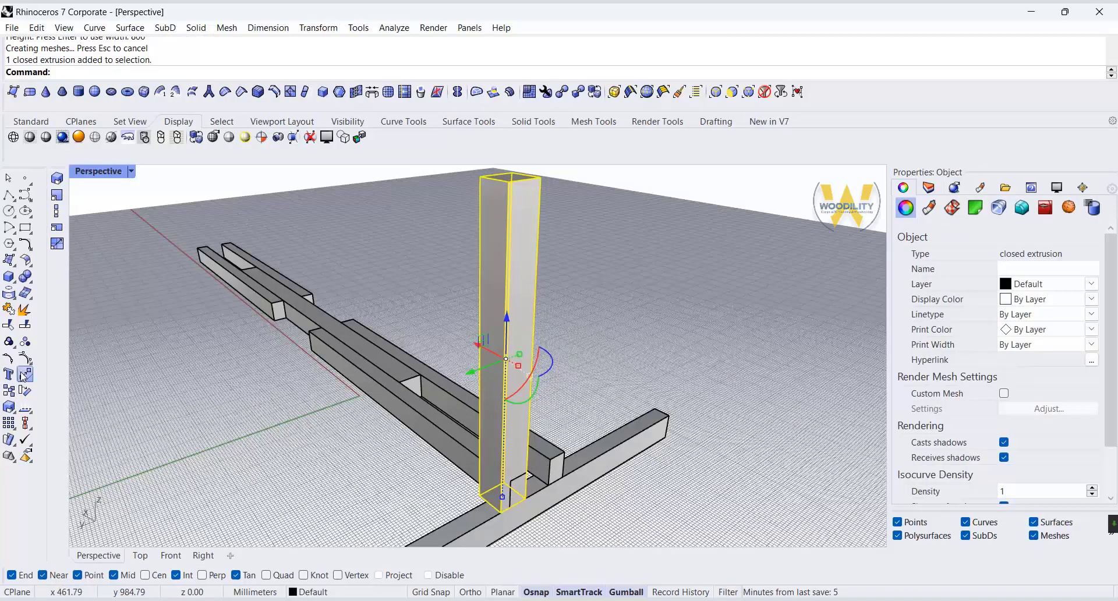
# Move the 800 mm post sideways by its base corner into the gap between the 1200 mm beams at their outer end, and deselect it.
pyautogui.click(23, 376)
pyautogui.click(504, 510)
pyautogui.click(537, 491)
pyautogui.click(735, 518)
# Create a separate 85 × 85 × 1700 mm upright post on the ground away from the frame.
pyautogui.scroll(-8, 736, 518)
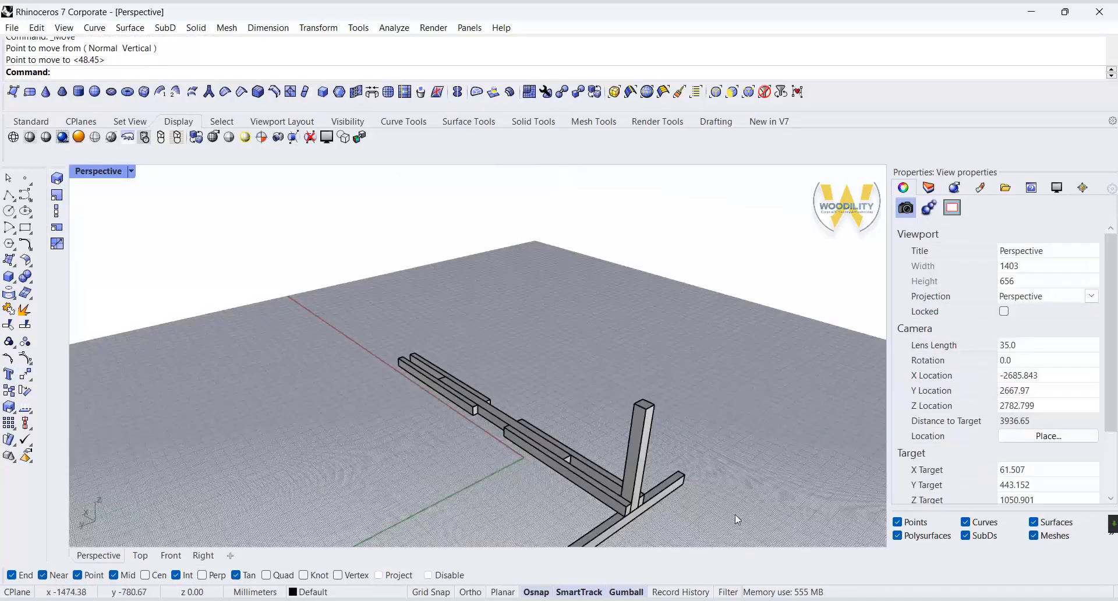
pyautogui.moveTo(736, 518); pyautogui.dragTo(282, 361, button='right')
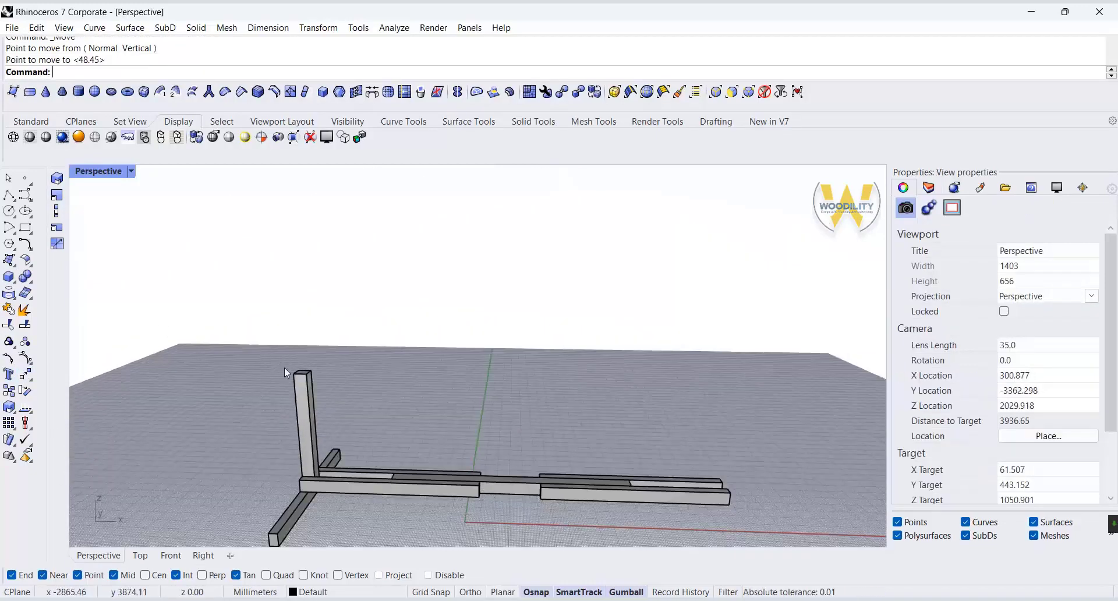
pyautogui.click(17, 281)
pyautogui.click(368, 347)
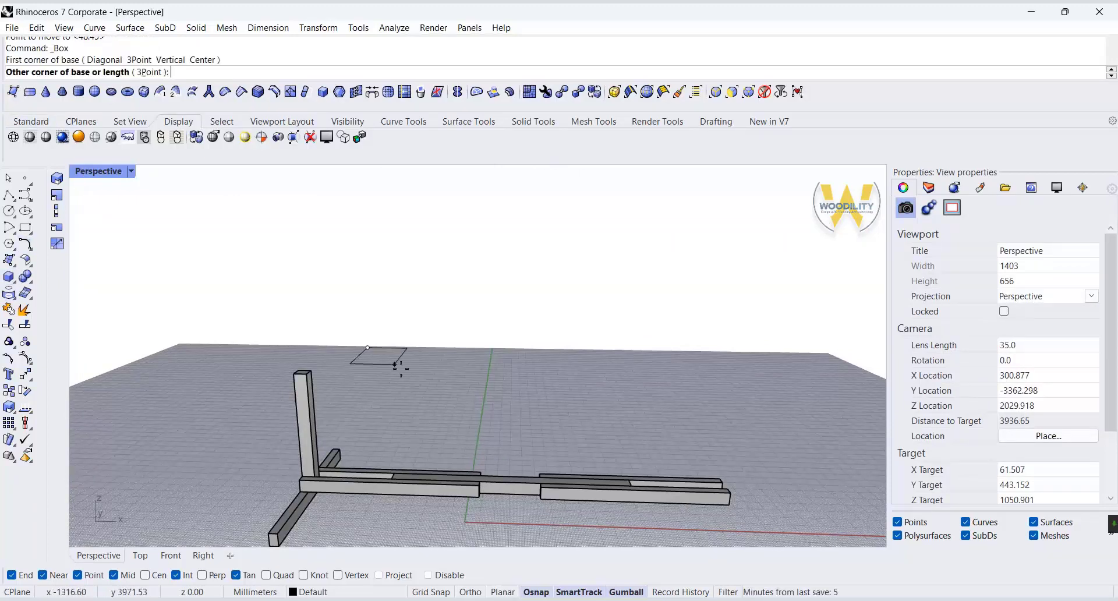
pyautogui.write('85')
pyautogui.press('Return')
pyautogui.write('85')
pyautogui.press('Return')
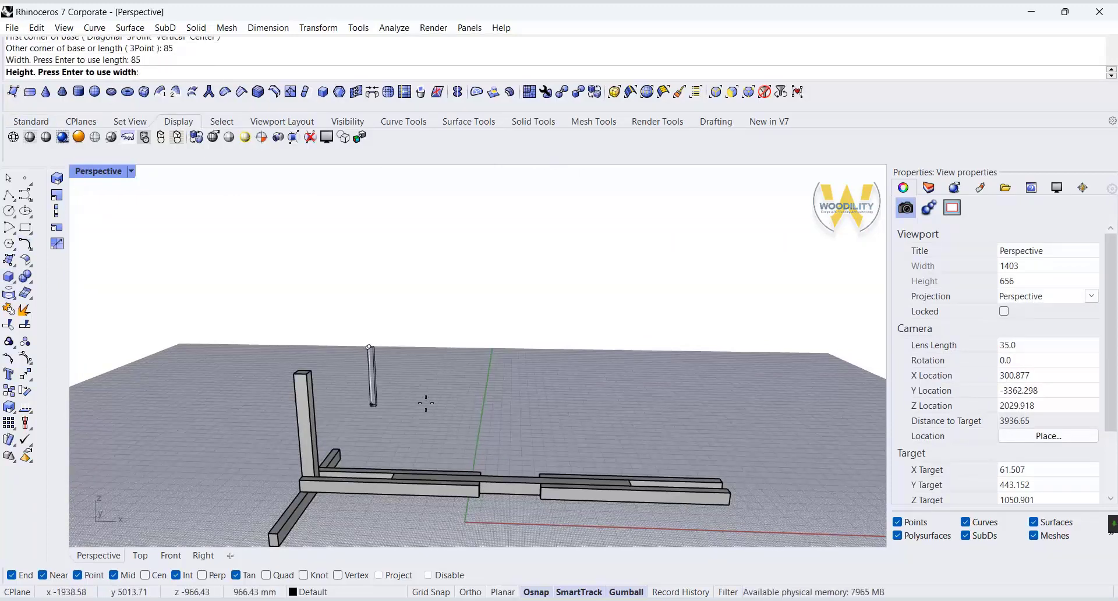
pyautogui.write('1700')
pyautogui.press('Return')
# Move the 1700 mm post by its base corner between the 1200 mm beams, at the end of the middle beam, and deselect it.
pyautogui.moveTo(434, 354); pyautogui.dragTo(403, 407, button='right')
pyautogui.scroll(10, 490, 262)
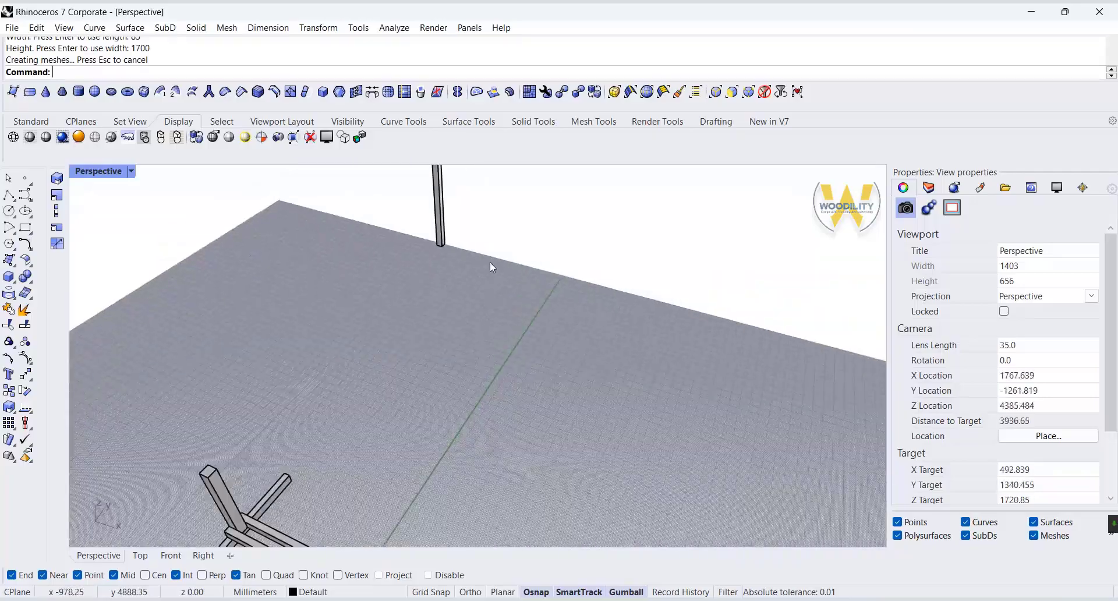
pyautogui.click(451, 233)
pyautogui.click(24, 372)
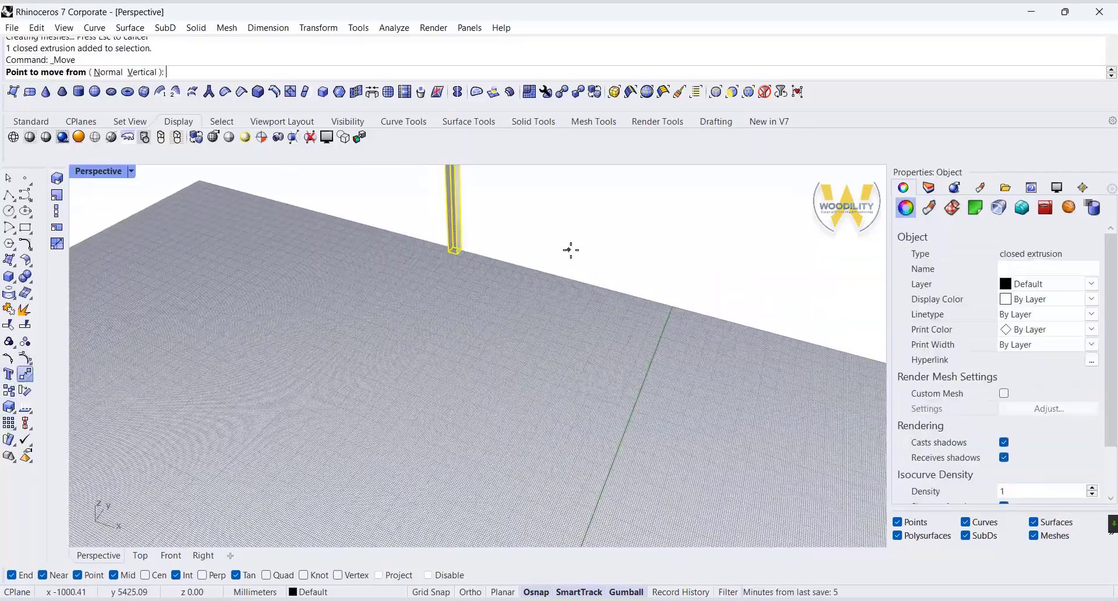
pyautogui.click(455, 251)
pyautogui.scroll(-5, 506, 283)
pyautogui.scroll(5, 505, 282)
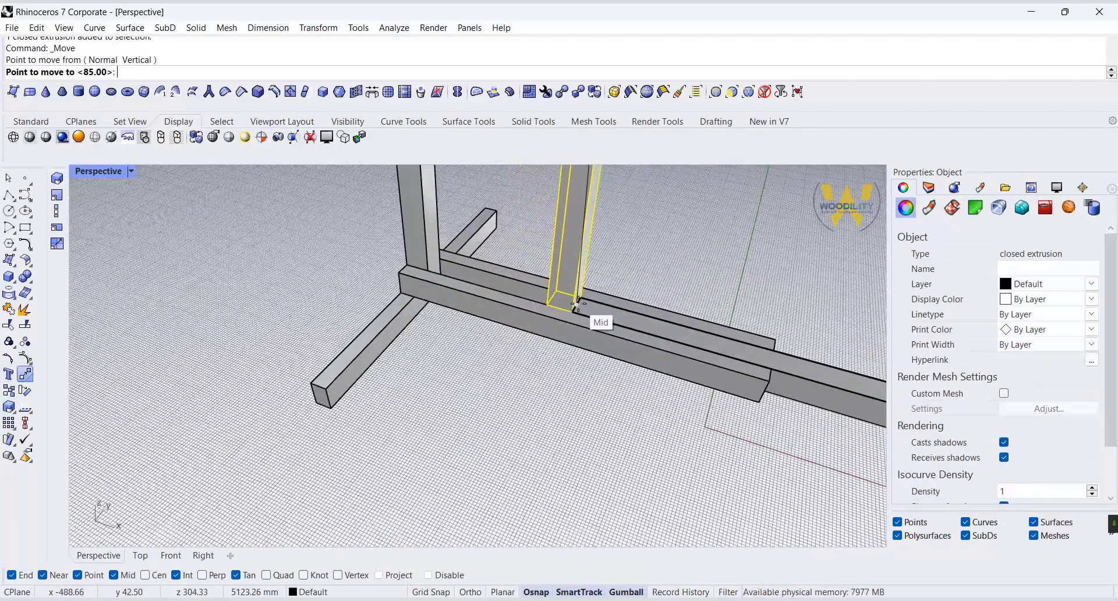
pyautogui.click(588, 314)
pyautogui.scroll(3, 540, 224)
pyautogui.click(696, 257)
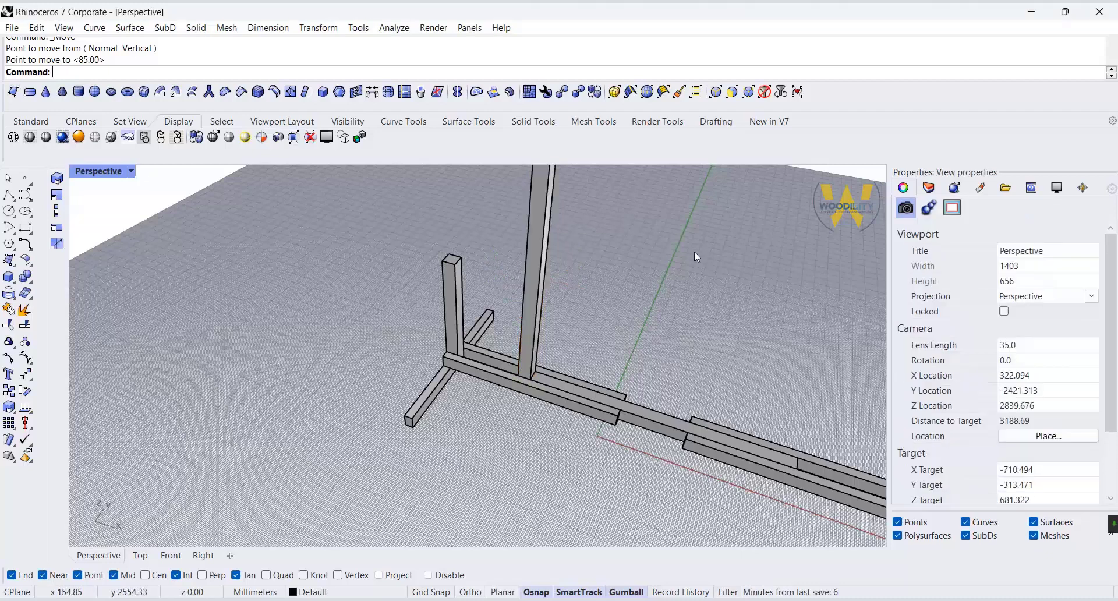
# Rotate the 1700 mm post 35 degrees about its base corner in the Front view, leaning it towards the 800 mm post, and deselect it.
pyautogui.doubleClick(107, 174)
pyautogui.moveTo(260, 459); pyautogui.dragTo(327, 509, button='right')
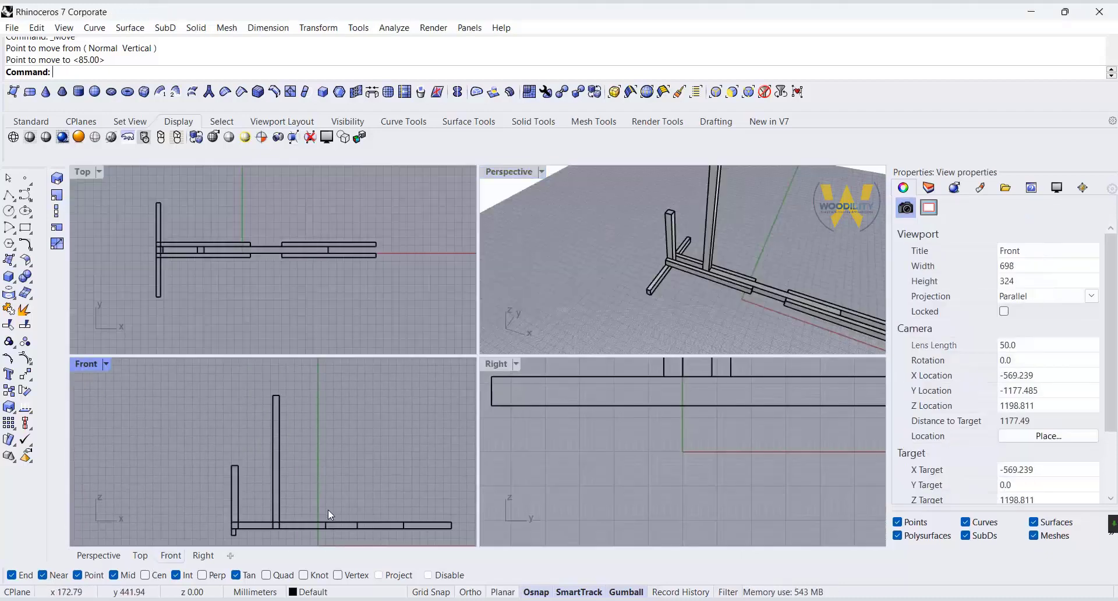
pyautogui.click(275, 457)
pyautogui.moveTo(252, 435); pyautogui.dragTo(277, 402, button='right')
pyautogui.click(4, 357)
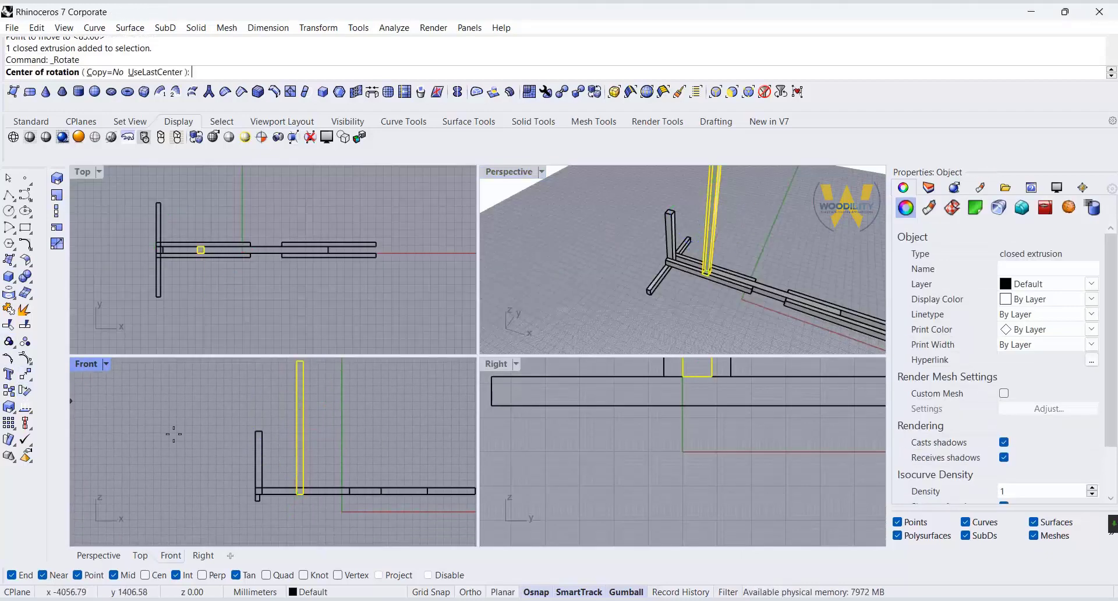
pyautogui.click(297, 492)
pyautogui.click(297, 380)
pyautogui.write('55')
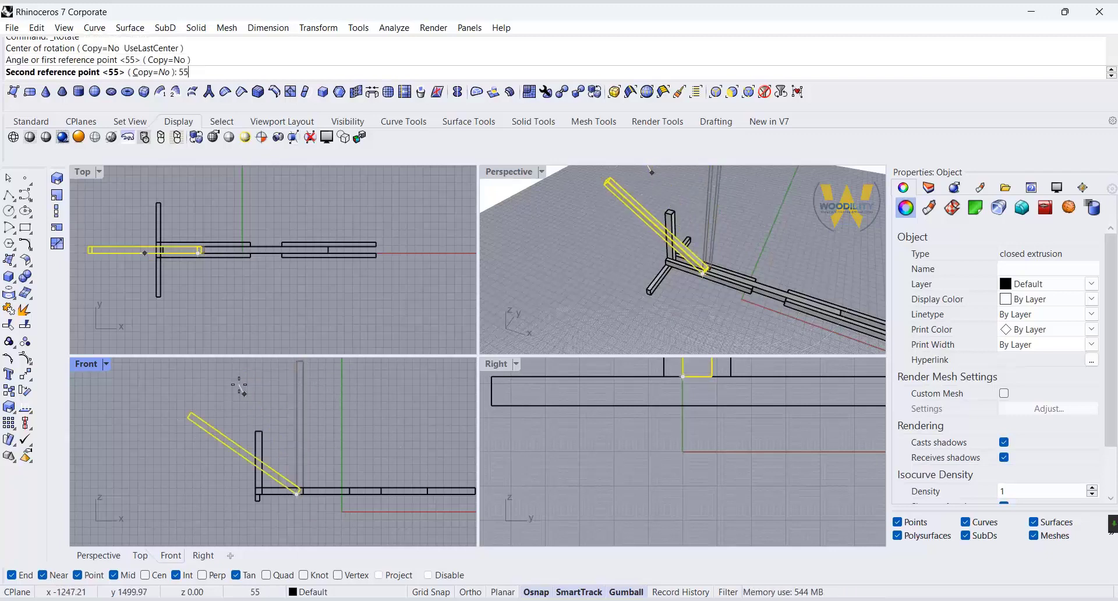
pyautogui.press('BackSpace')
pyautogui.press('BackSpace')
pyautogui.write('25')
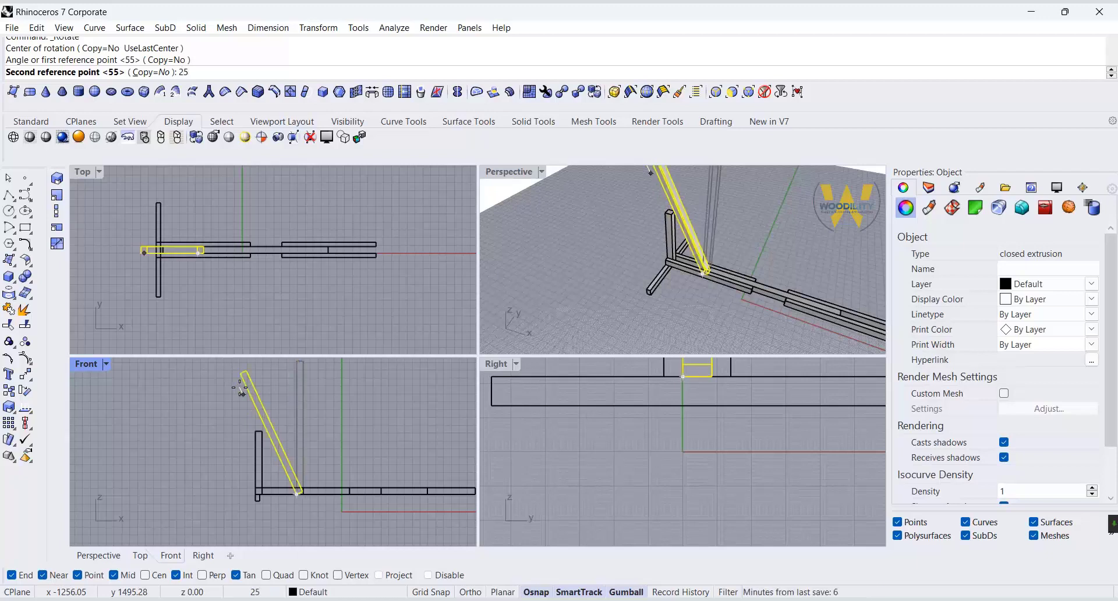
pyautogui.press('BackSpace')
pyautogui.press('BackSpace')
pyautogui.write('35')
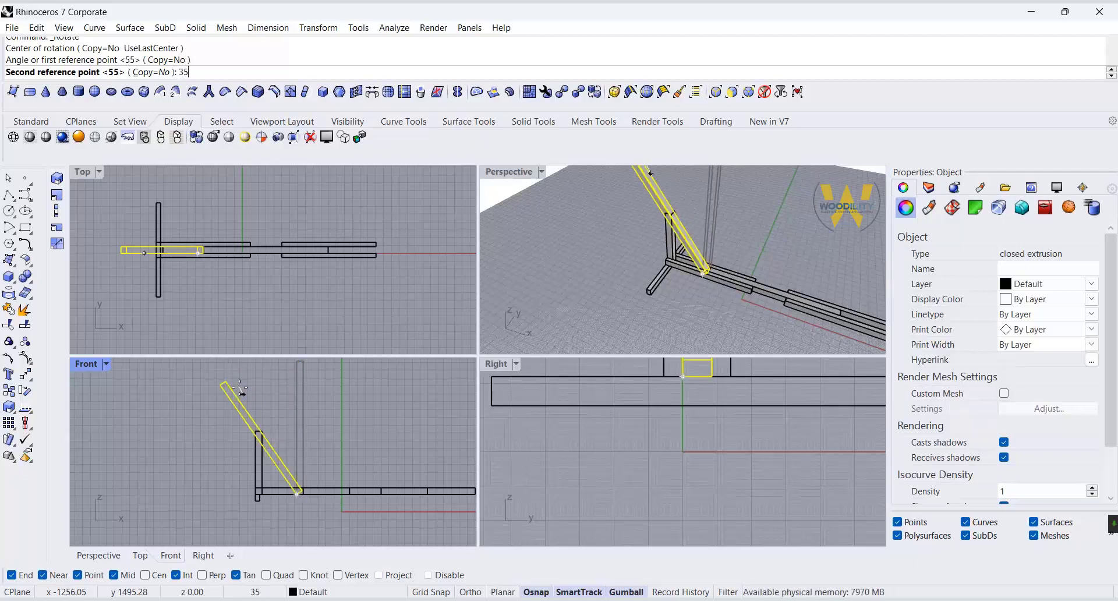
pyautogui.press('Return')
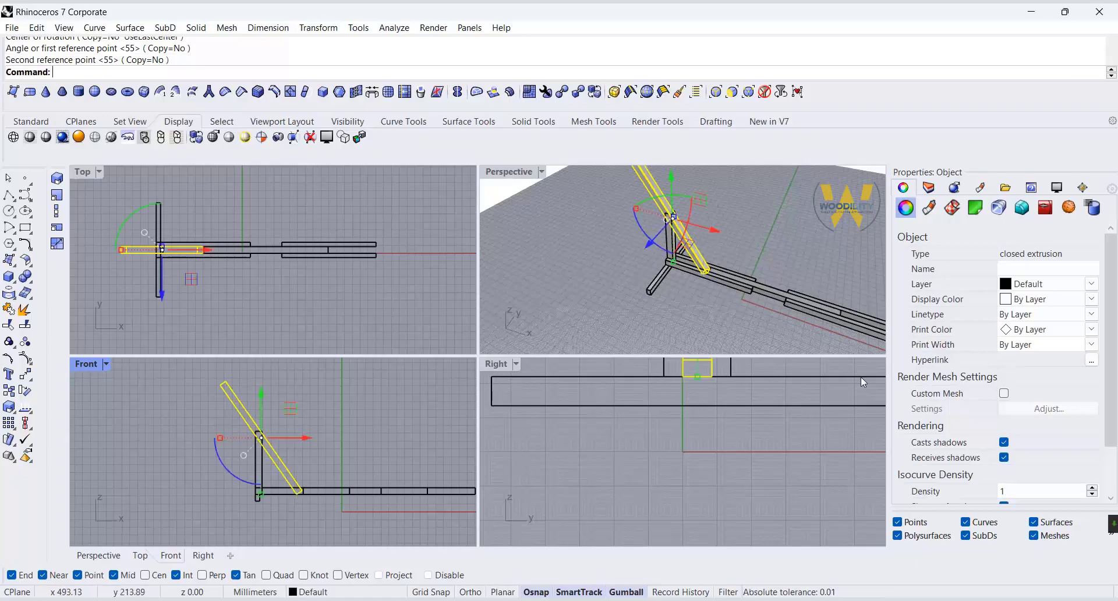
pyautogui.click(759, 289)
pyautogui.moveTo(760, 289); pyautogui.dragTo(717, 315, button='right')
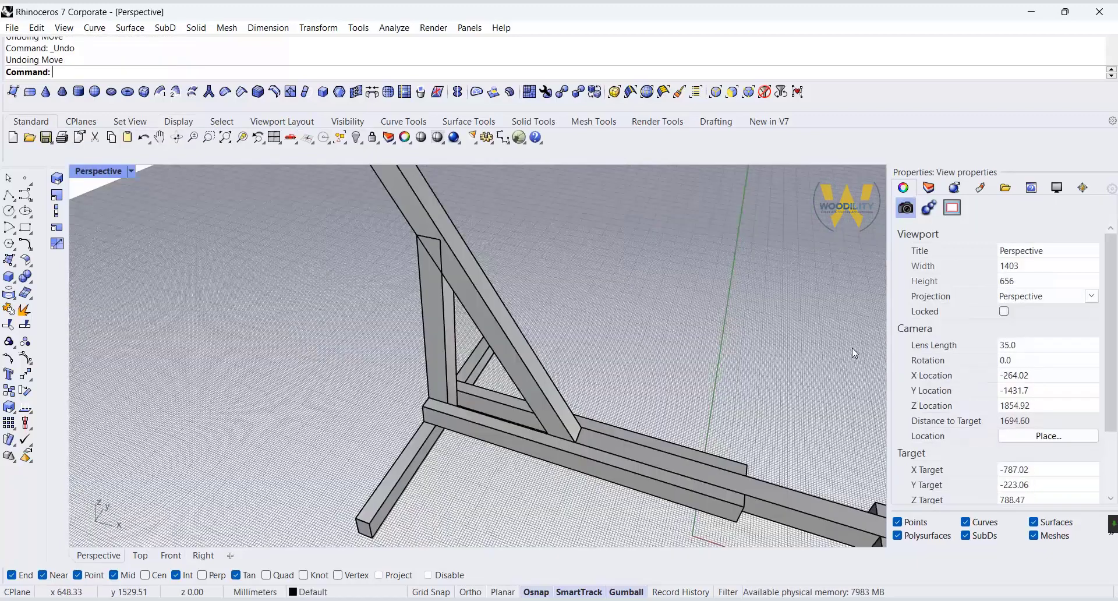
# Boolean-split the 800 mm post with the inclined beam and delete the cut-off piece at the post's top.
pyautogui.click(451, 299)
pyautogui.click(34, 283)
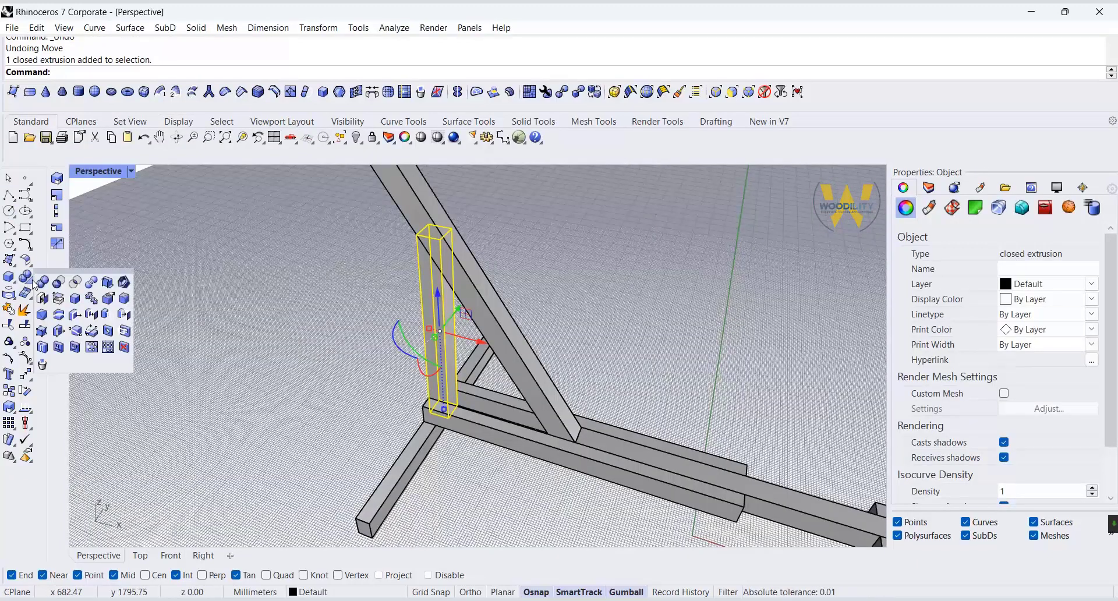
pyautogui.click(91, 282)
pyautogui.click(489, 303)
pyautogui.press('Return')
pyautogui.click(571, 274)
pyautogui.click(437, 249)
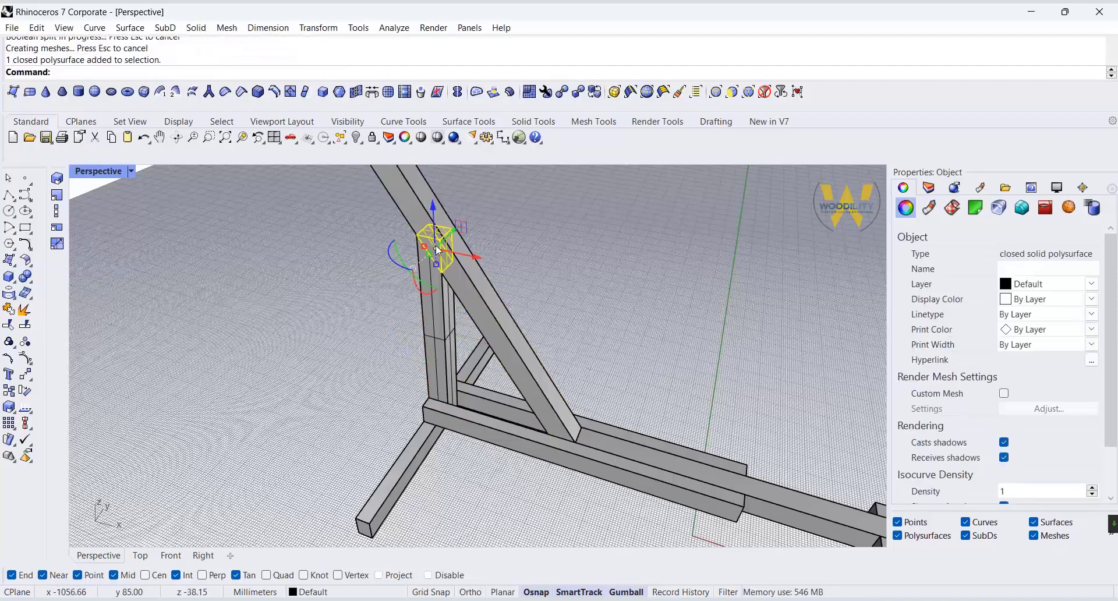
pyautogui.press('Delete')
# Try to cap the trimmed upright post.
pyautogui.scroll(-4, 305, 285)
pyautogui.moveTo(287, 272); pyautogui.dragTo(300, 236, button='right')
pyautogui.click(388, 344)
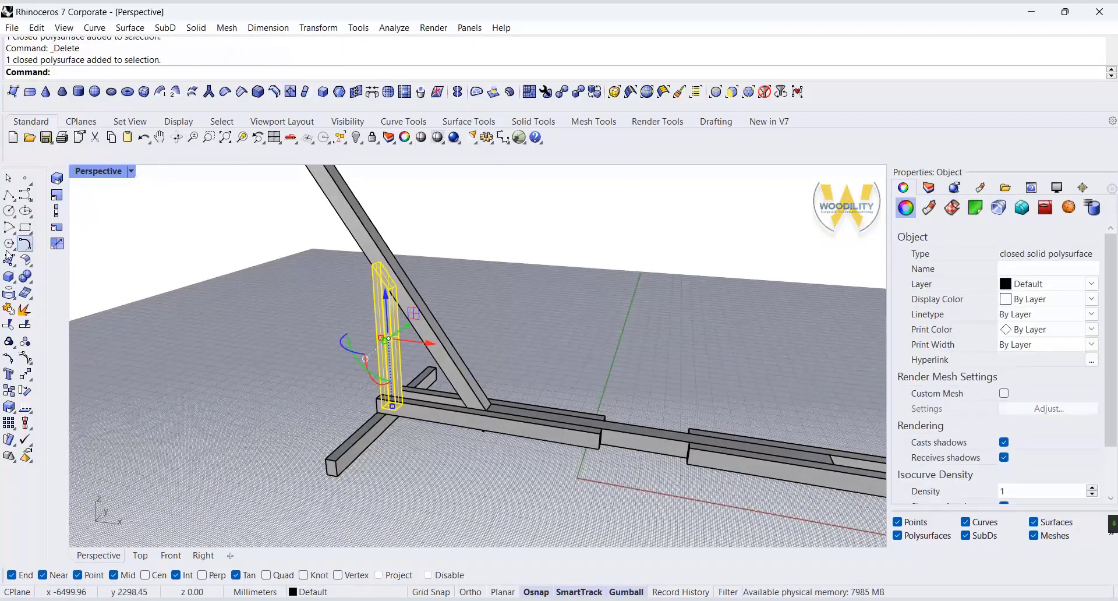
pyautogui.click(32, 283)
pyautogui.click(44, 298)
pyautogui.click(617, 336)
# Move the inclined beam in the Front view so its upper edge meets the top corner of the middle beam's end.
pyautogui.scroll(10, 499, 424)
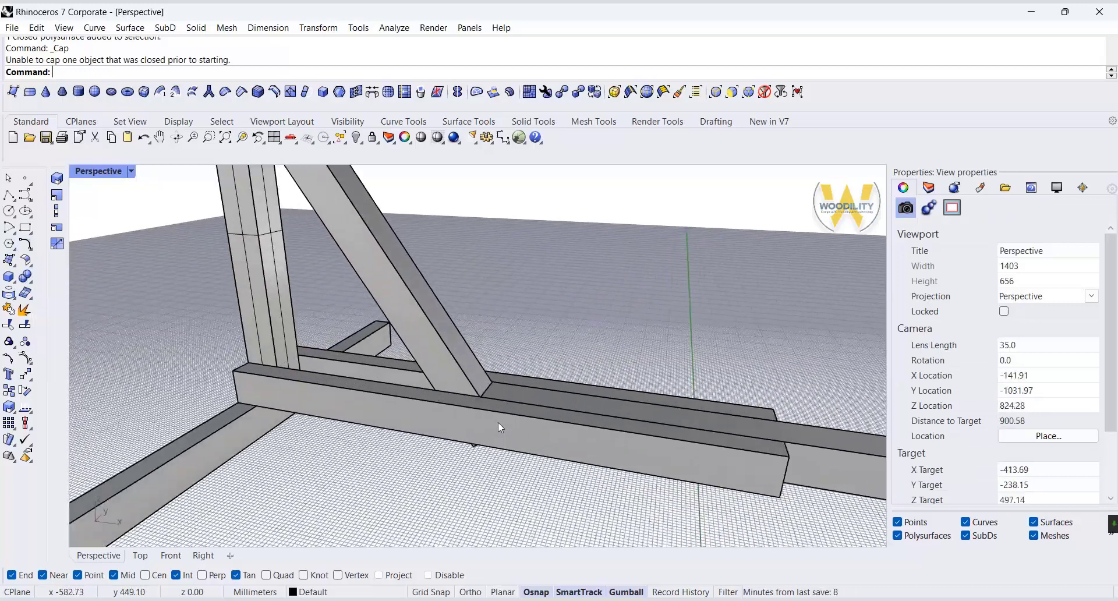
pyautogui.click(500, 389)
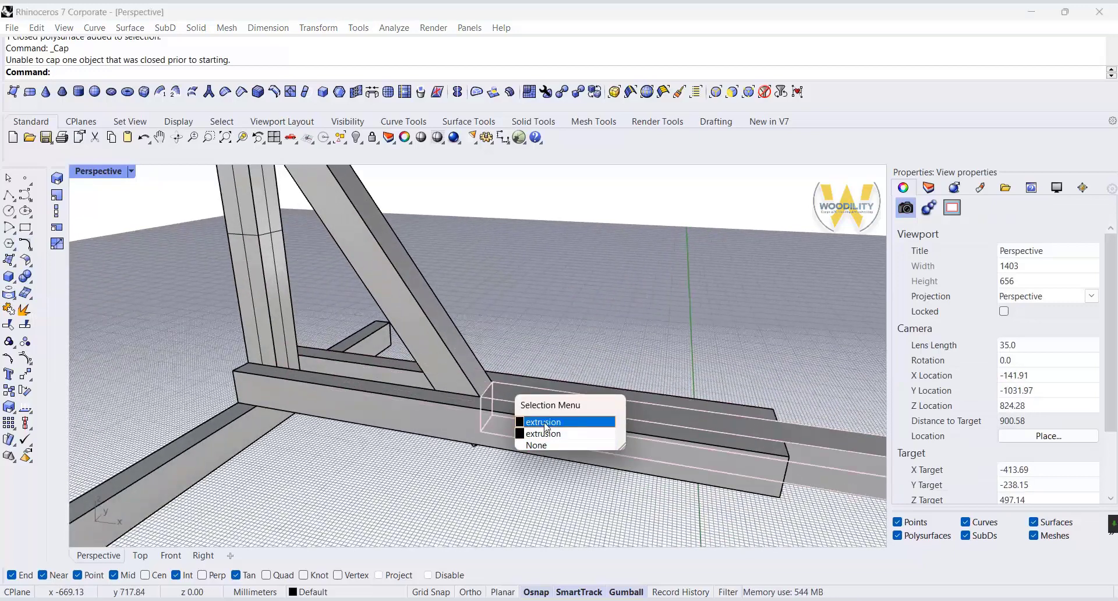
pyautogui.click(541, 424)
pyautogui.keyDown('shift'); pyautogui.click(420, 324); pyautogui.keyUp('shift')
pyautogui.click(171, 556)
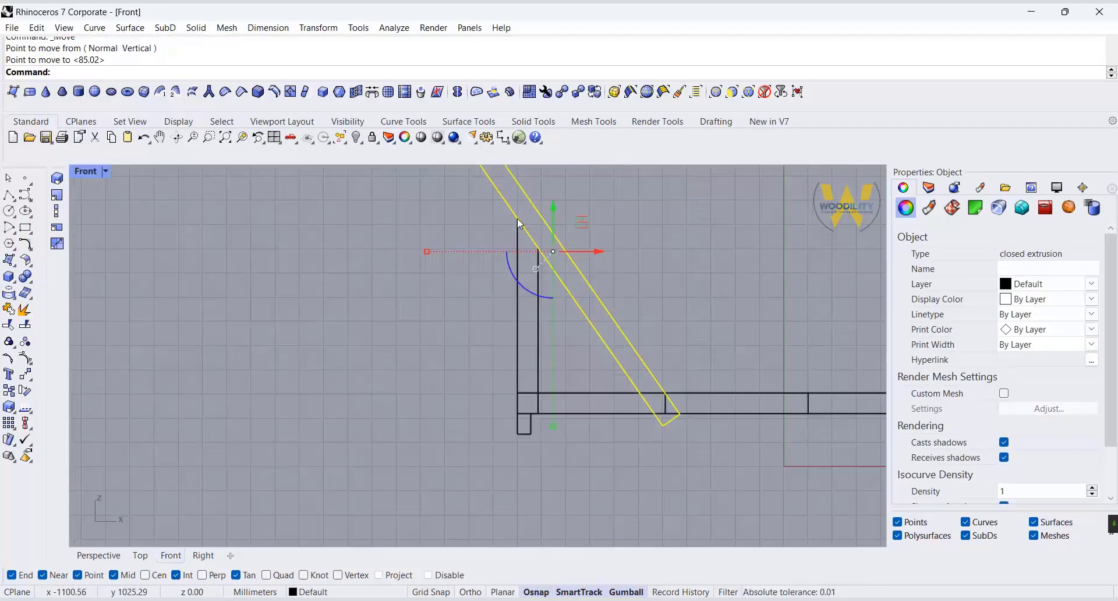
pyautogui.scroll(12, 668, 400)
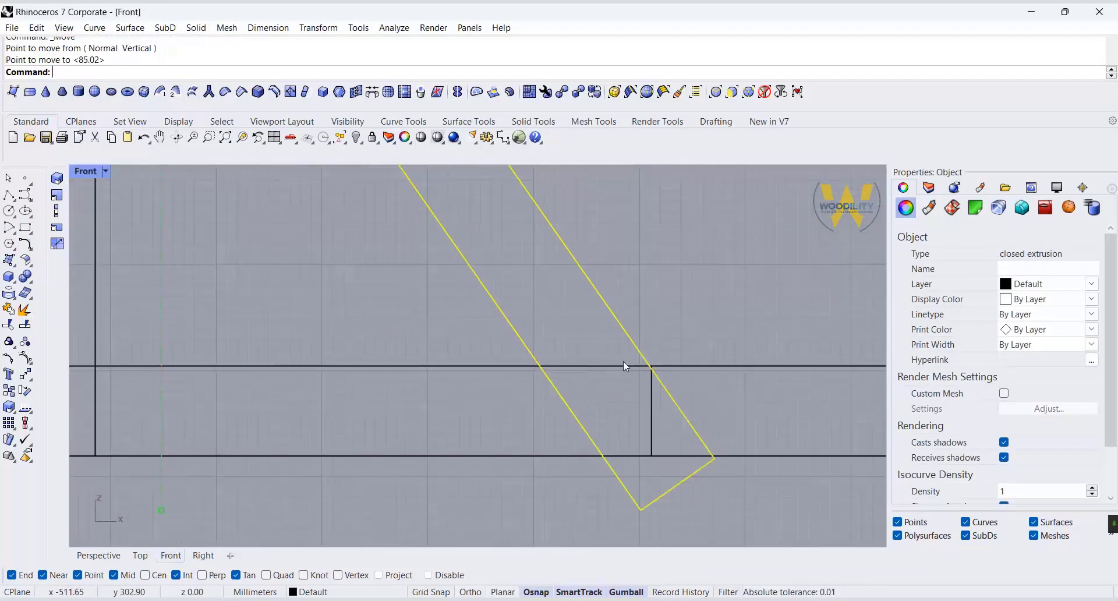
pyautogui.scroll(10, 660, 402)
pyautogui.scroll(9, 646, 297)
pyautogui.rightClick(640, 338)
pyautogui.click(586, 372)
pyautogui.click(601, 372)
pyautogui.scroll(-9, 605, 384)
pyautogui.scroll(-20, 746, 391)
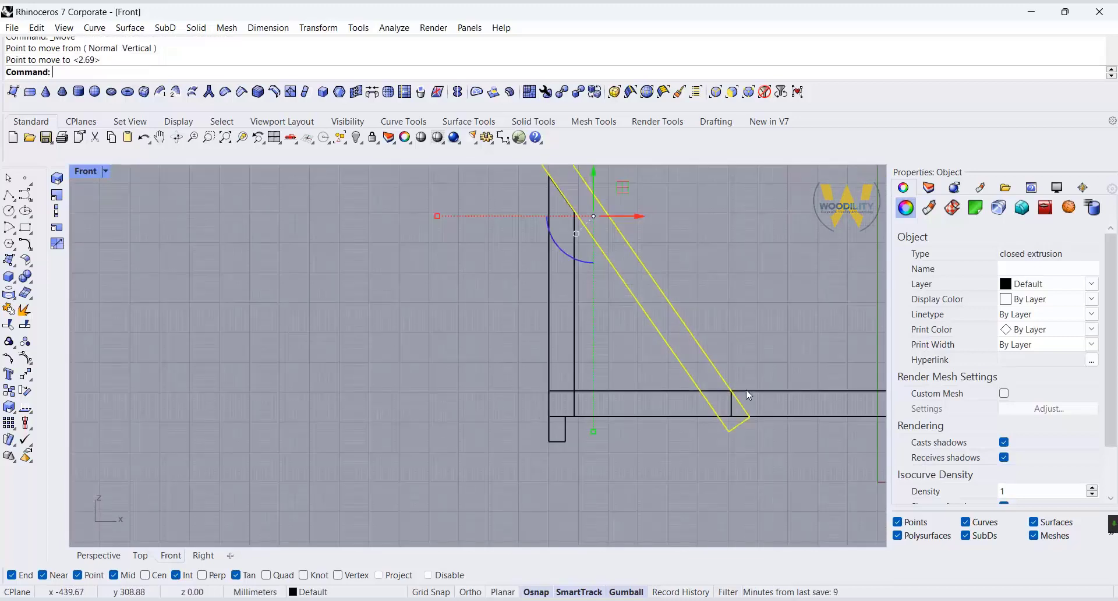
# Move the inclined beam sideways in the Top view into the gap between the 1200 mm beams, in line with the upright post.
pyautogui.scroll(12, 536, 242)
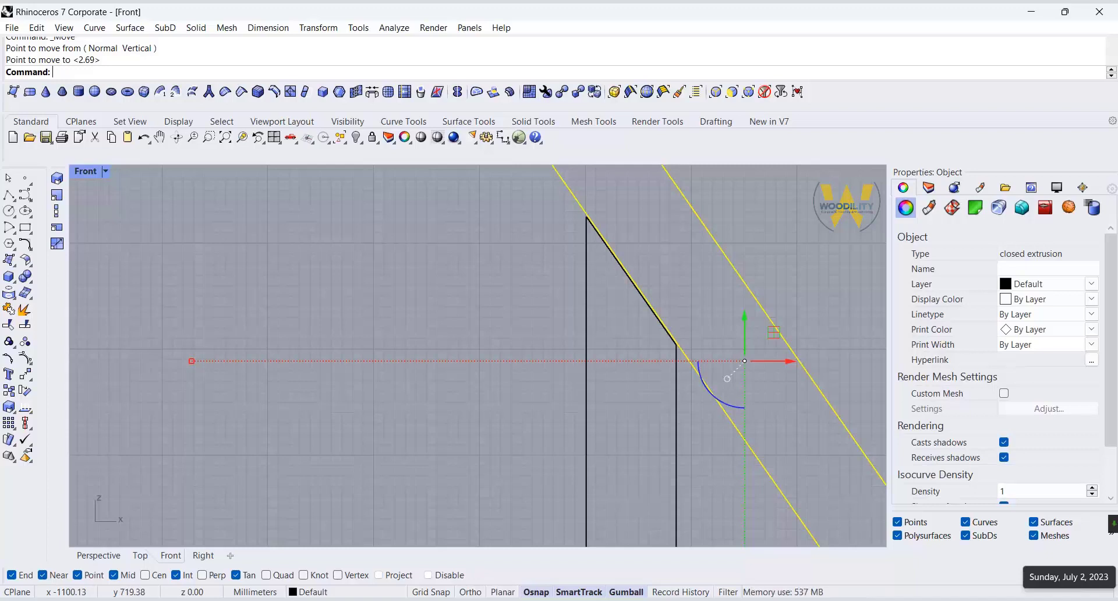
pyautogui.hotkey('ctrl', 'm')
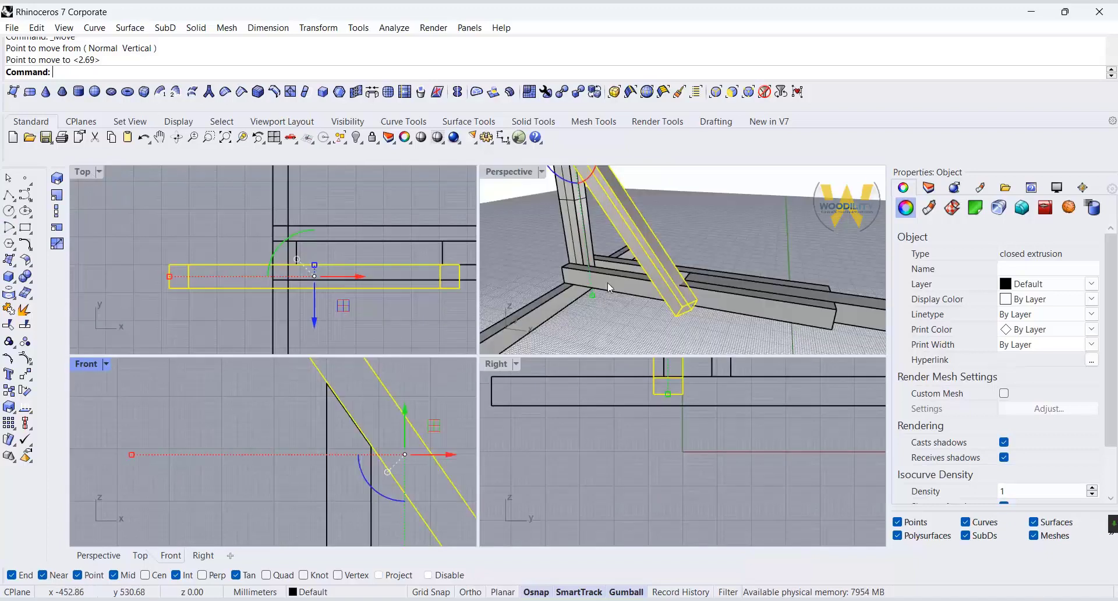
pyautogui.click(590, 338)
pyautogui.click(247, 287)
pyautogui.click(27, 376)
pyautogui.click(366, 264)
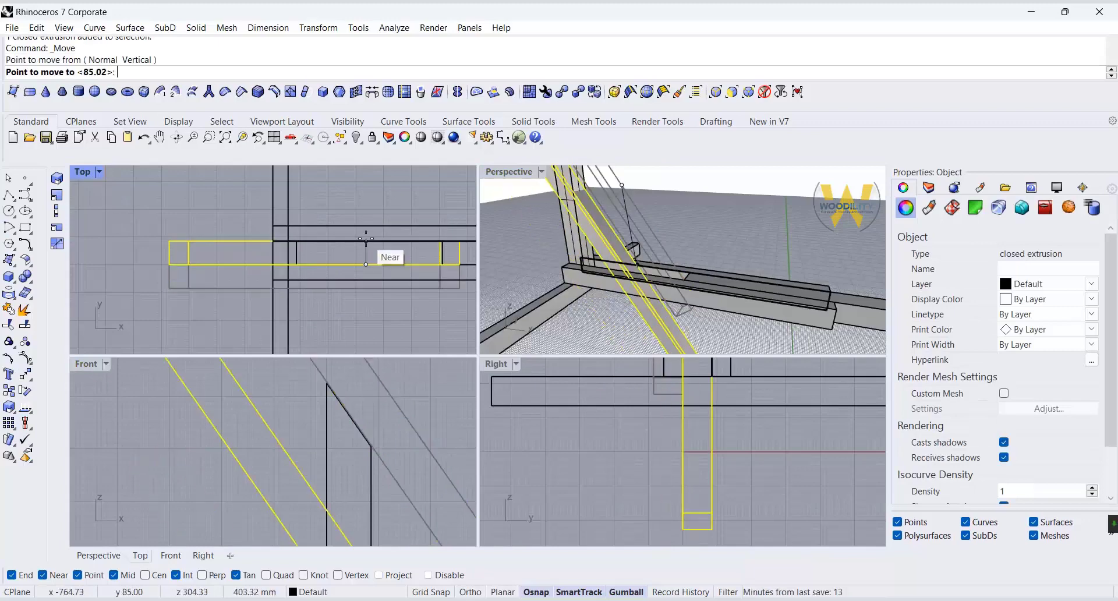
pyautogui.click(366, 239)
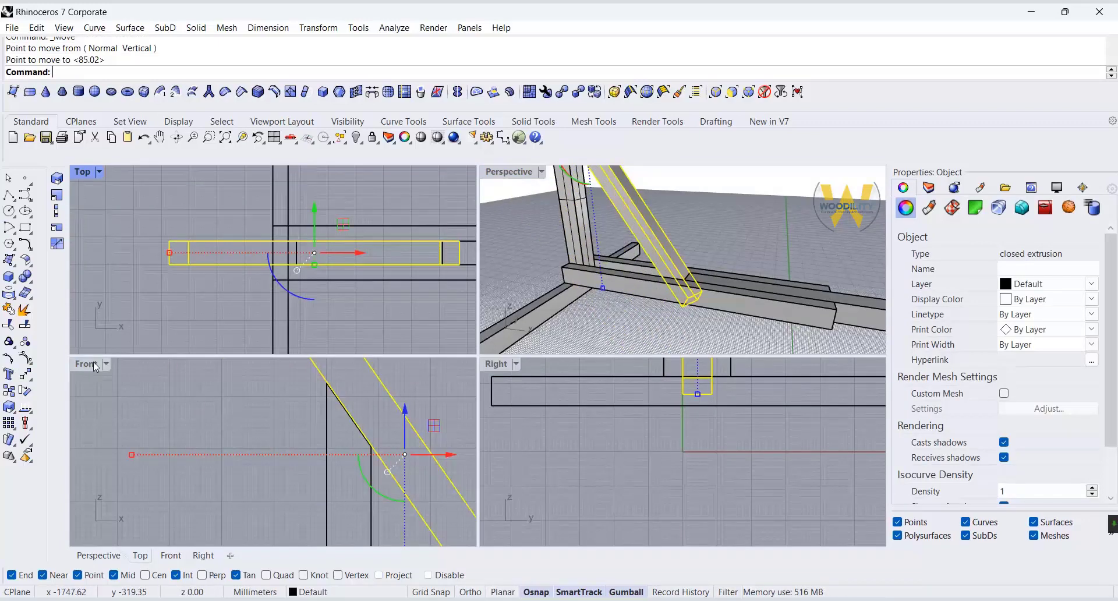
# Move the upright post's sloped top face up to the inclined beam's underside with MoveFace, closing the gap between them.
pyautogui.click(511, 176)
pyautogui.scroll(-2, 641, 410)
pyautogui.scroll(-8, 618, 302)
pyautogui.scroll(6, 595, 256)
pyautogui.click(590, 303)
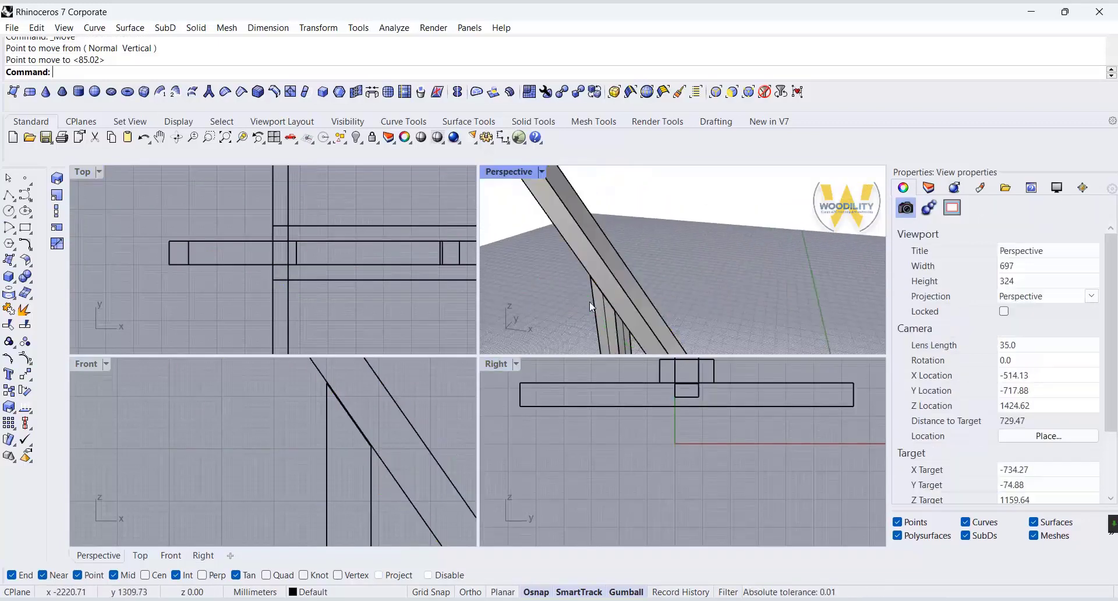
pyautogui.scroll(5, 590, 307)
pyautogui.click(527, 122)
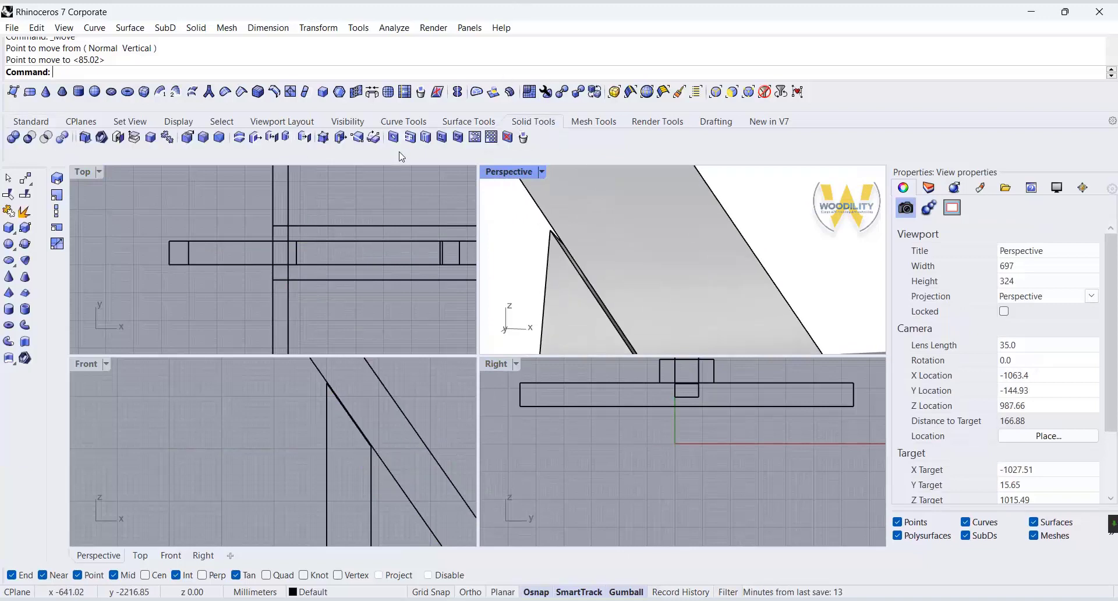
pyautogui.click(255, 138)
pyautogui.click(591, 271)
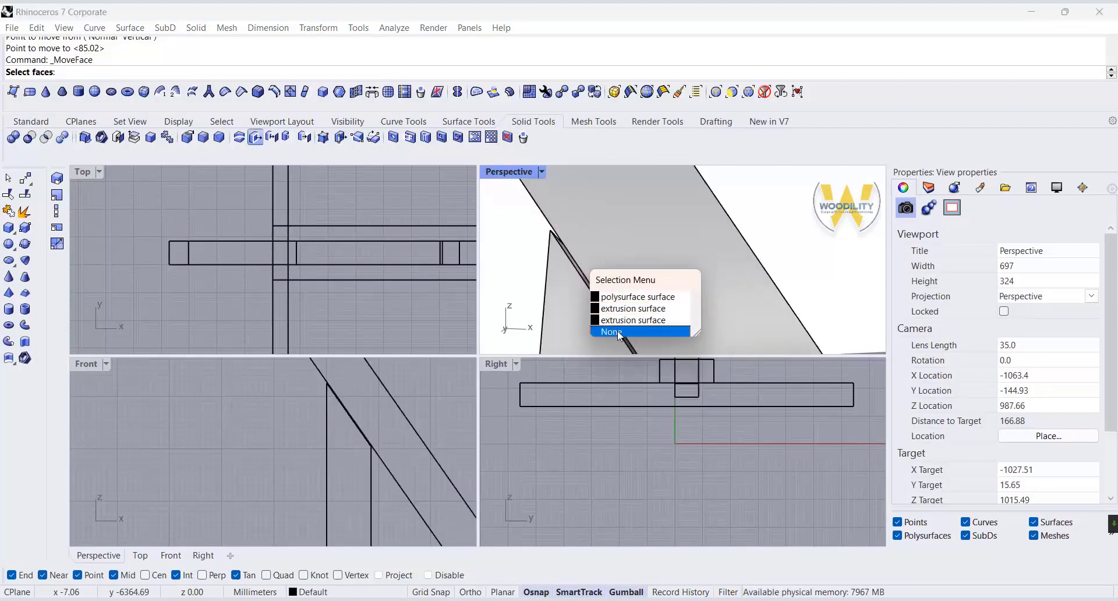
pyautogui.click(617, 331)
pyautogui.click(614, 322)
pyautogui.click(618, 310)
pyautogui.scroll(9, 319, 385)
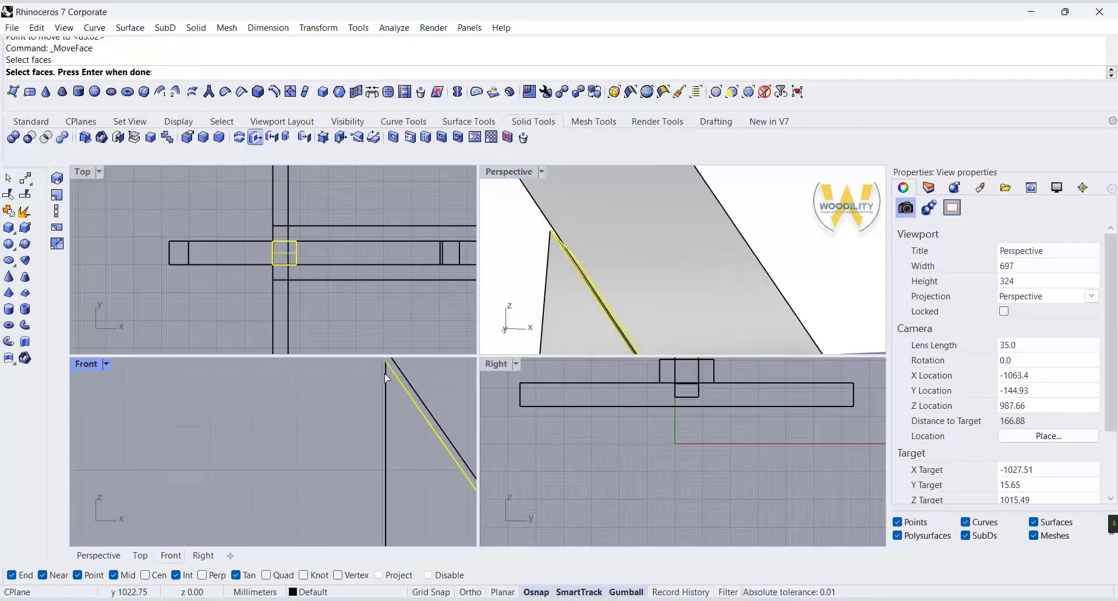
pyautogui.moveTo(384, 374); pyautogui.dragTo(357, 450, button='right')
pyautogui.rightClick(357, 448)
pyautogui.click(359, 437)
pyautogui.click(358, 425)
pyautogui.click(794, 179)
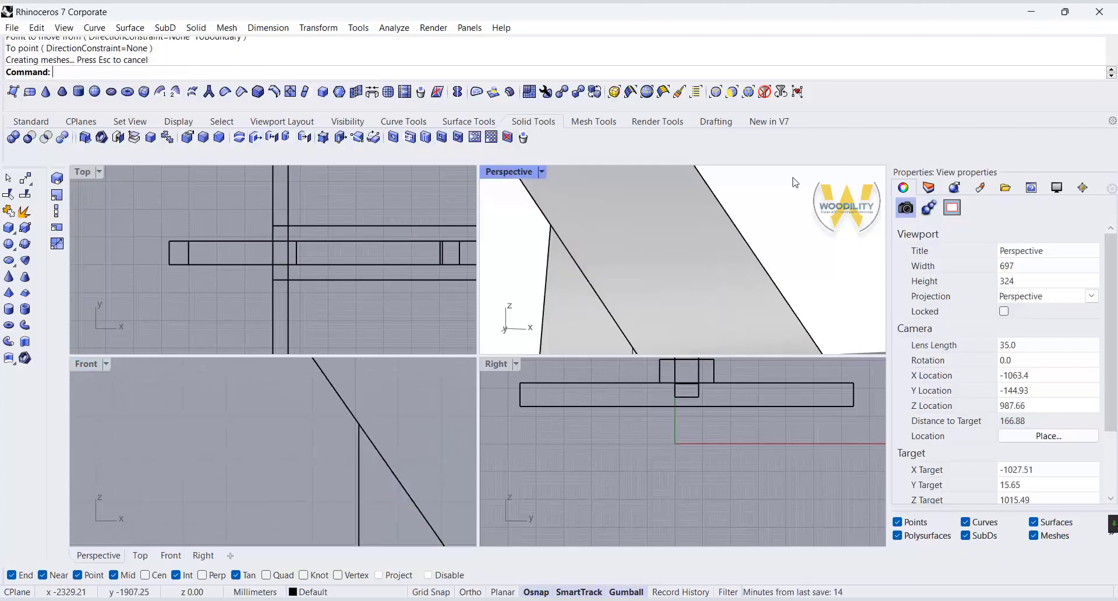
# Examine the whole frame in Perspective and the inclined beam's lower end in the Front view.
pyautogui.doubleClick(524, 175)
pyautogui.scroll(-20, 512, 224)
pyautogui.moveTo(482, 233); pyautogui.dragTo(402, 337, button='right')
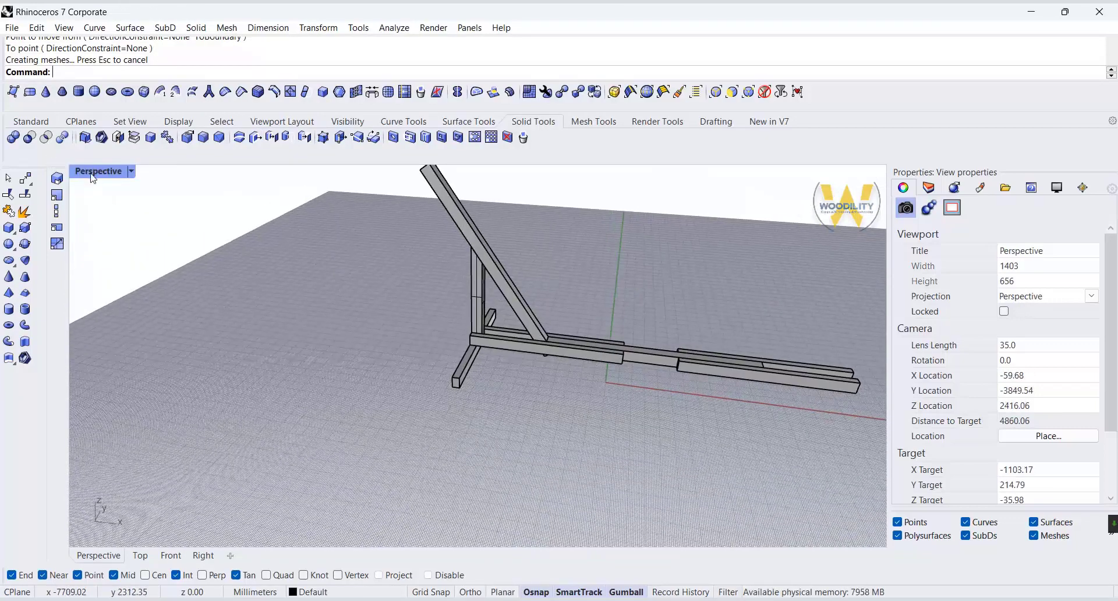
pyautogui.doubleClick(90, 173)
pyautogui.scroll(-20, 137, 402)
pyautogui.scroll(19, 232, 470)
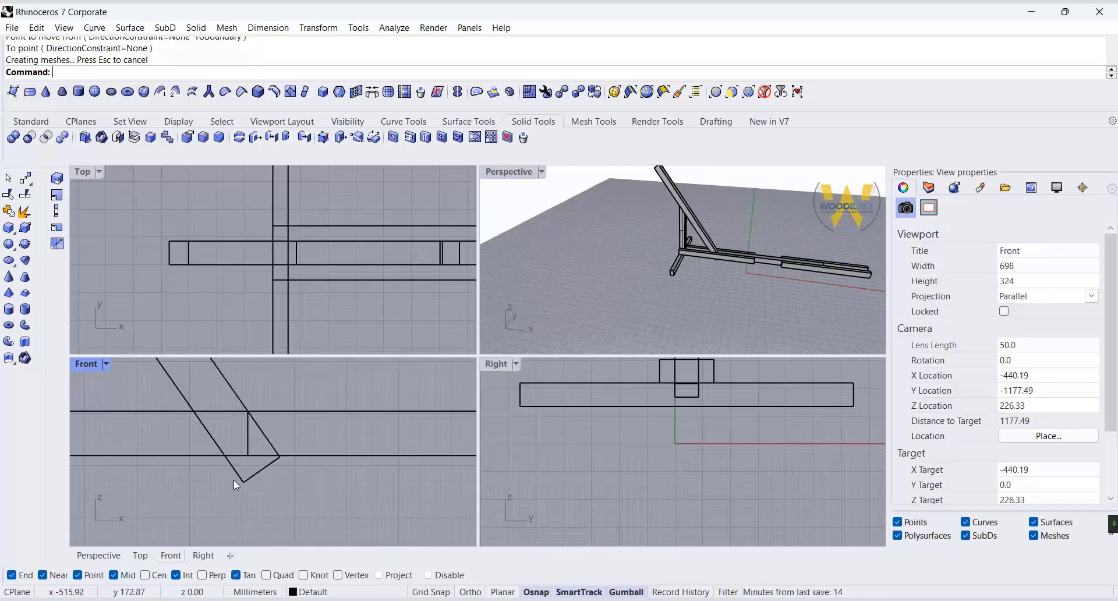
pyautogui.doubleClick(87, 364)
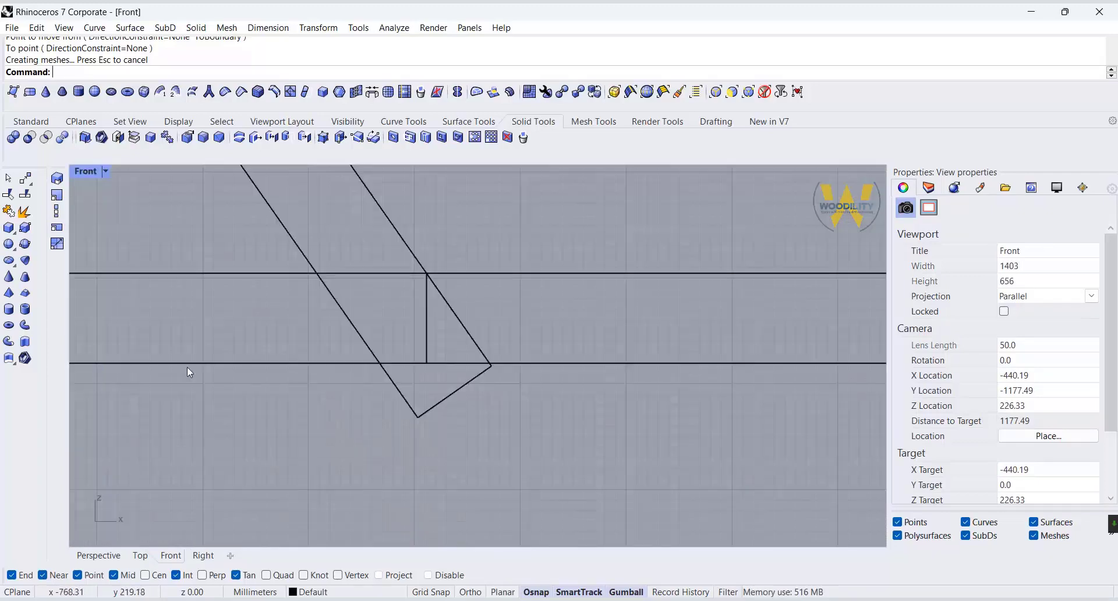
pyautogui.scroll(-10, 469, 386)
pyautogui.scroll(12, 459, 392)
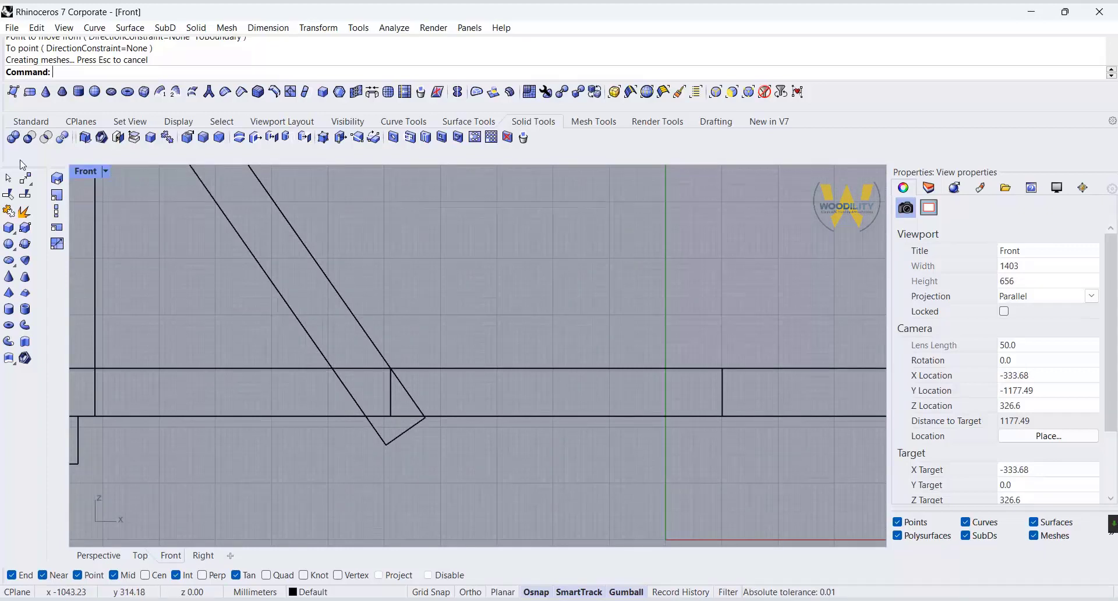
pyautogui.click(30, 121)
pyautogui.click(9, 194)
pyautogui.click(425, 417)
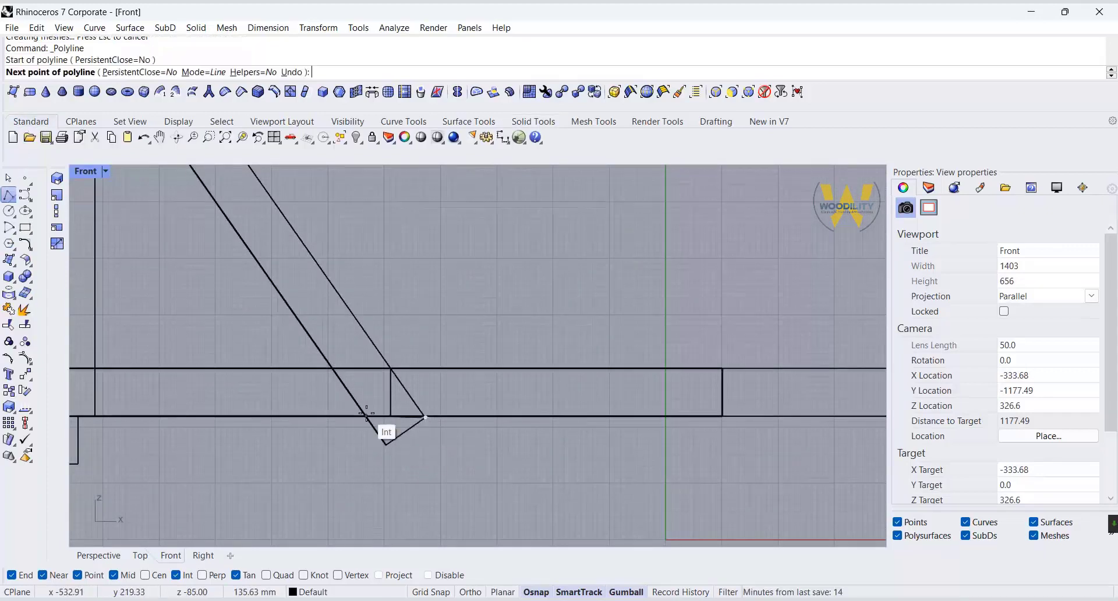
pyautogui.click(365, 415)
pyautogui.rightClick(368, 416)
pyautogui.scroll(12, 387, 417)
pyautogui.click(542, 426)
pyautogui.press('Delete')
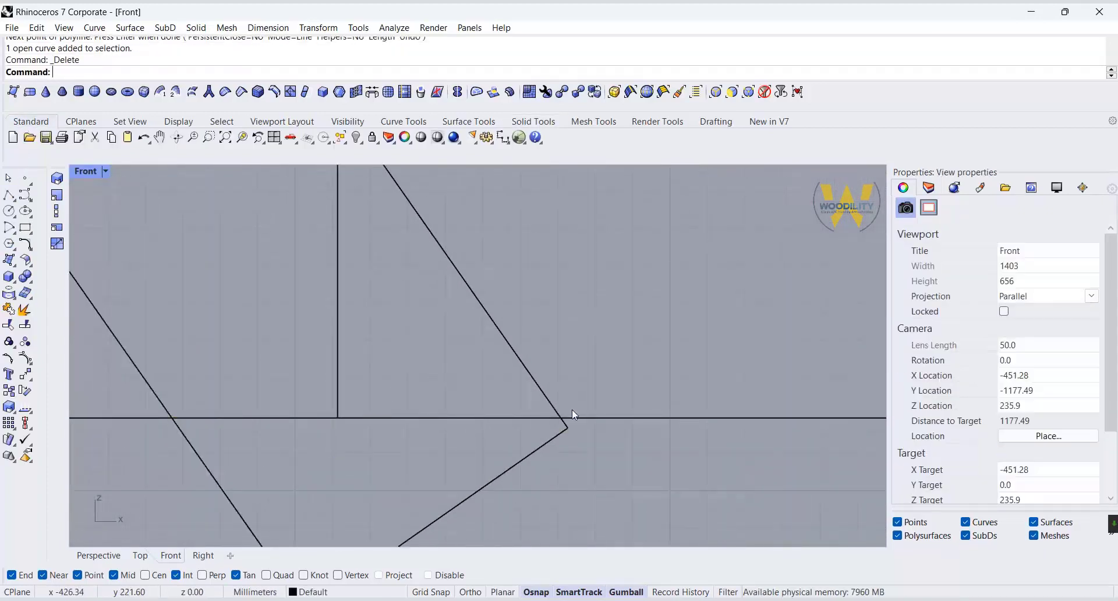
# Draw a cut line across the inclined beam's lower end along the middle beam's bottom edge and trim off the part below it.
pyautogui.rightClick(573, 415)
pyautogui.click(568, 428)
pyautogui.click(172, 417)
pyautogui.scroll(-5, 265, 408)
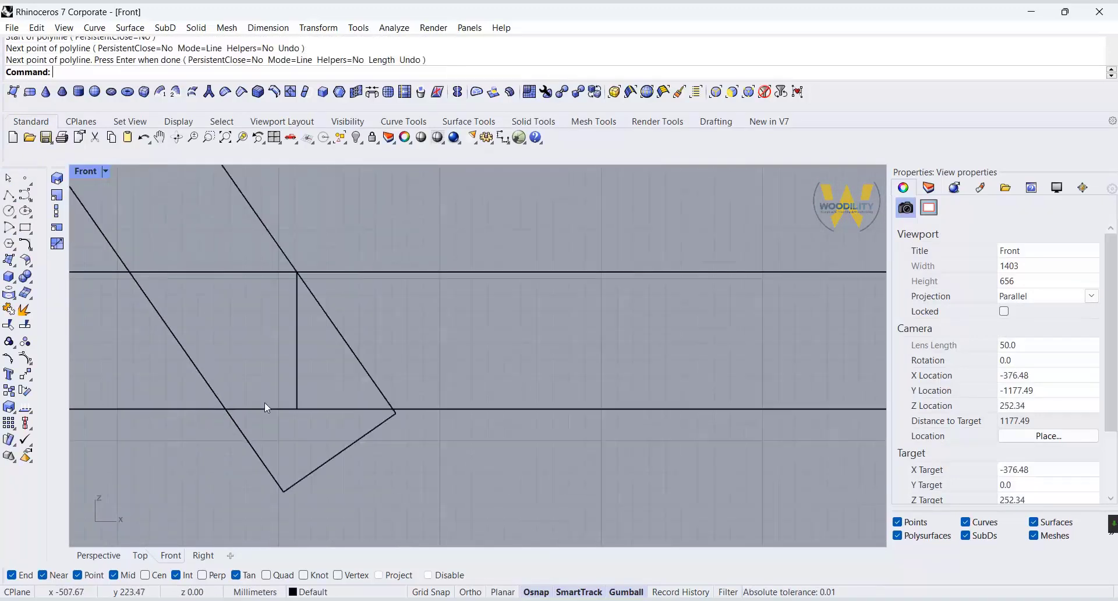
pyautogui.click(265, 408)
pyautogui.click(283, 446)
pyautogui.click(8, 325)
pyautogui.click(291, 488)
pyautogui.rightClick(291, 489)
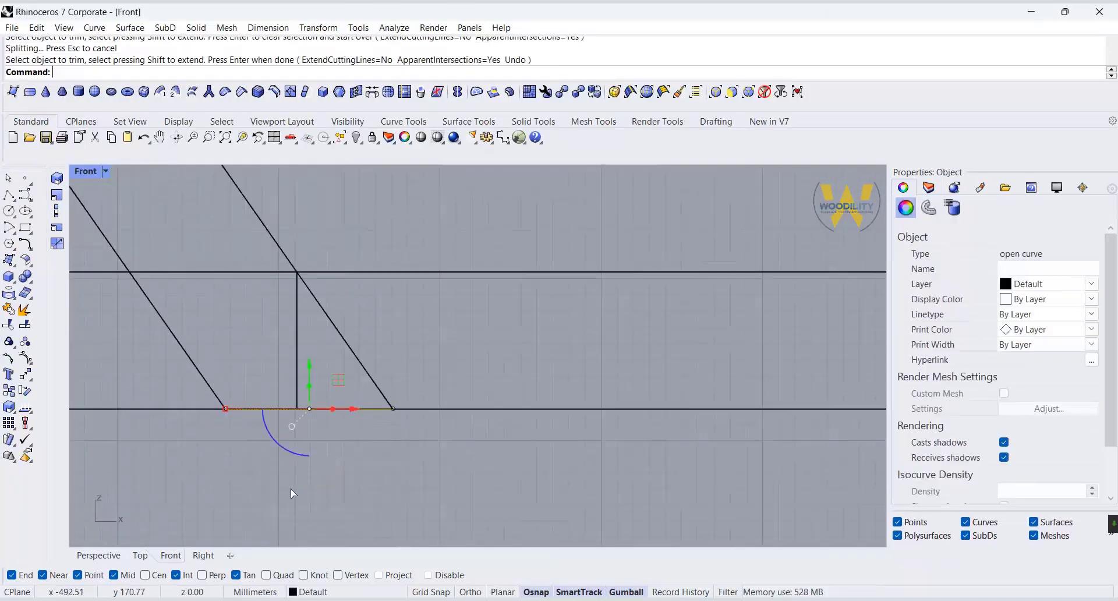
pyautogui.click(294, 492)
# Draw a slanted line along the inclined beam's upper edge across the middle beam's height, and delete the two outer beams at the far end.
pyautogui.scroll(-8, 332, 484)
pyautogui.scroll(8, 317, 422)
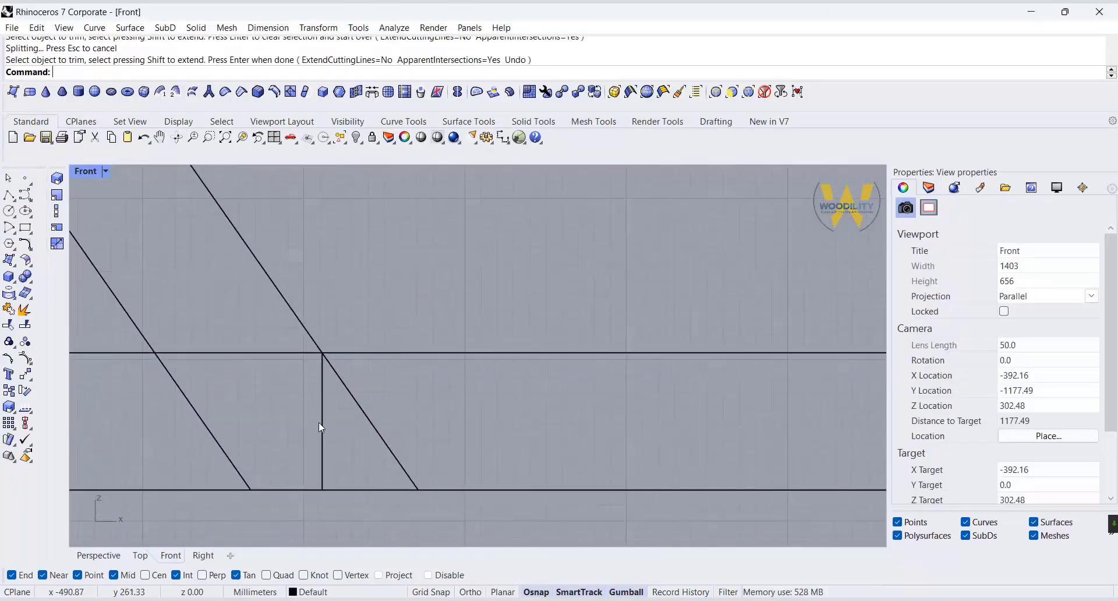
pyautogui.click(9, 194)
pyautogui.click(322, 353)
pyautogui.click(418, 489)
pyautogui.rightClick(390, 440)
pyautogui.click(414, 470)
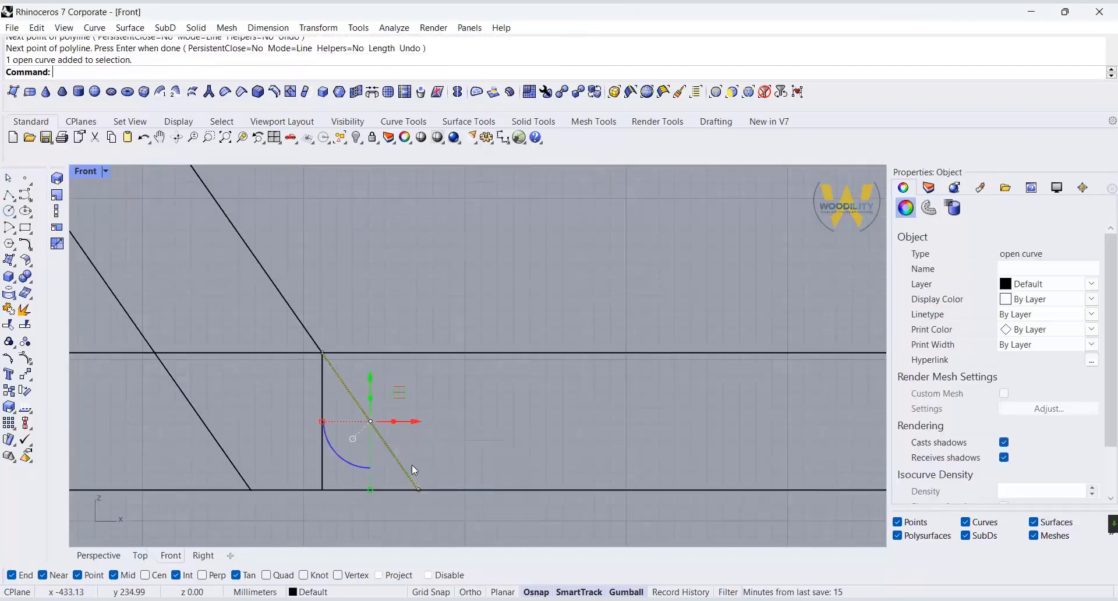
pyautogui.scroll(-8, 230, 427)
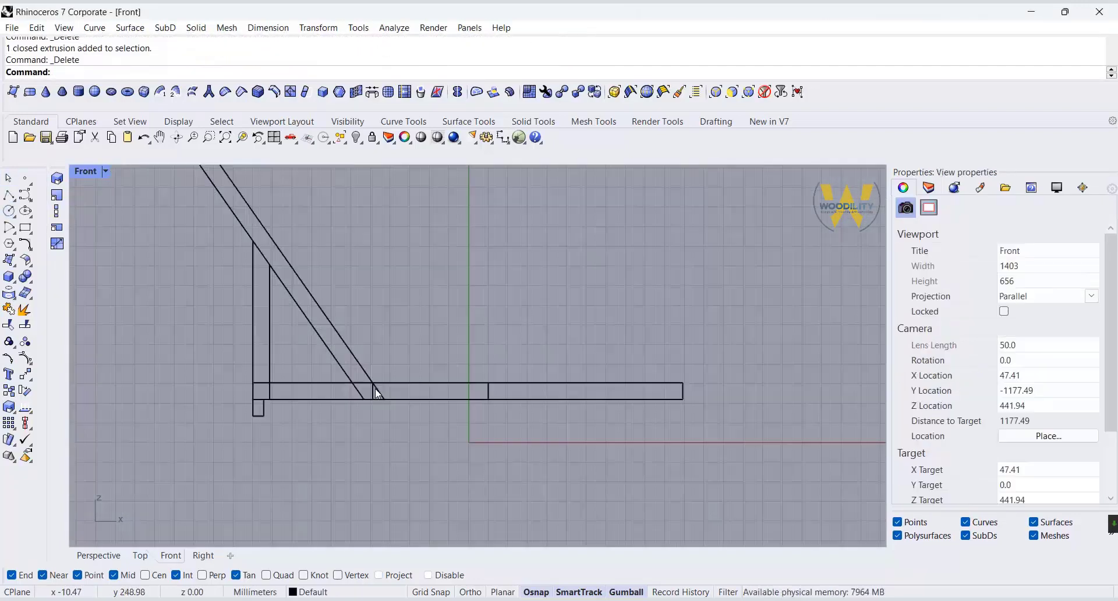
pyautogui.scroll(2, 376, 390)
# Mirror a copy of the slanted line about a vertical axis through the middle beam's midpoint.
pyautogui.click(382, 395)
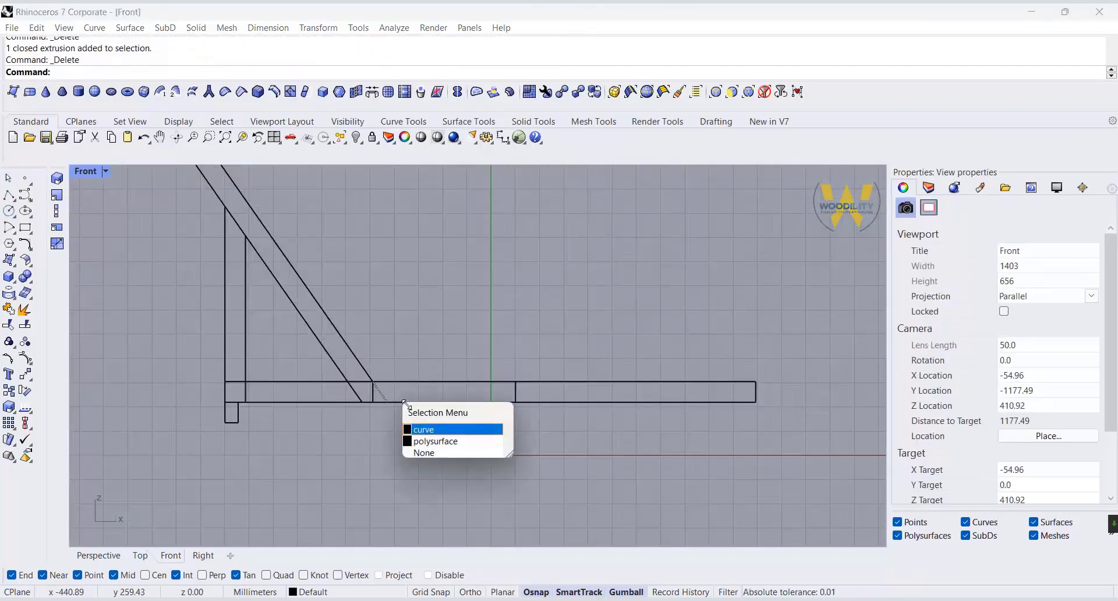
pyautogui.click(424, 429)
pyautogui.click(516, 388)
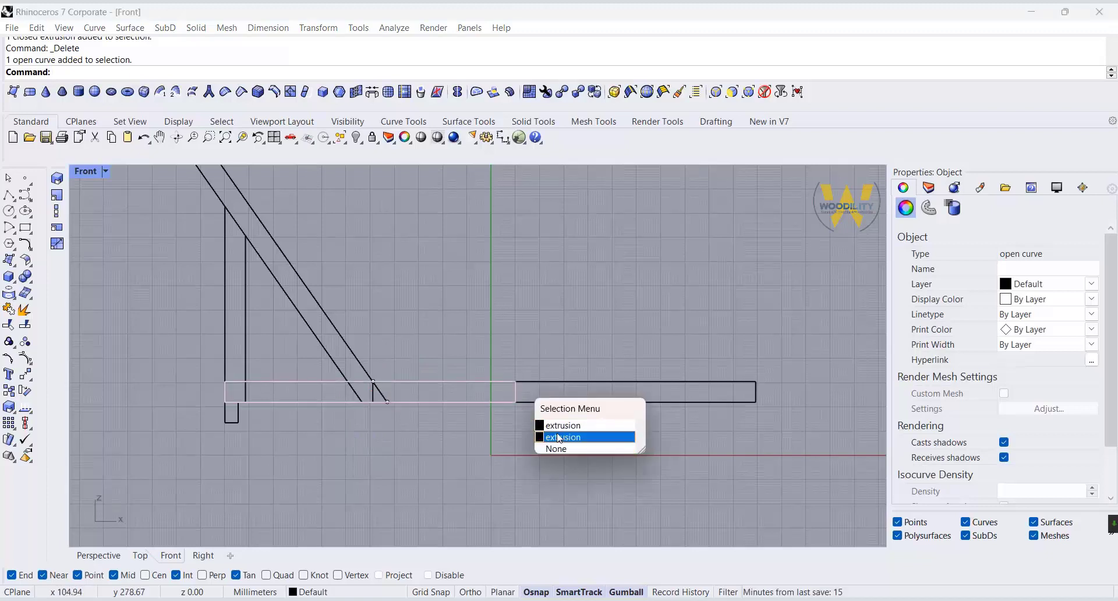
pyautogui.click(566, 425)
pyautogui.click(645, 402)
pyautogui.click(386, 400)
pyautogui.click(427, 436)
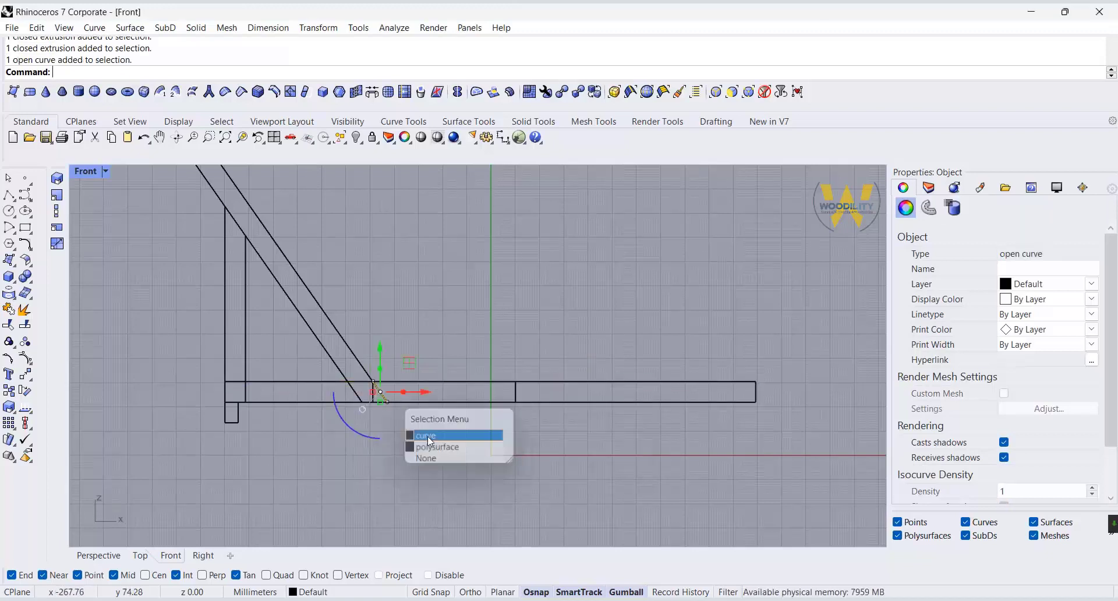
pyautogui.write('mi')
pyautogui.press('Return')
pyautogui.click(570, 376)
pyautogui.keyDown('shift'); pyautogui.click(571, 325); pyautogui.keyUp('shift')
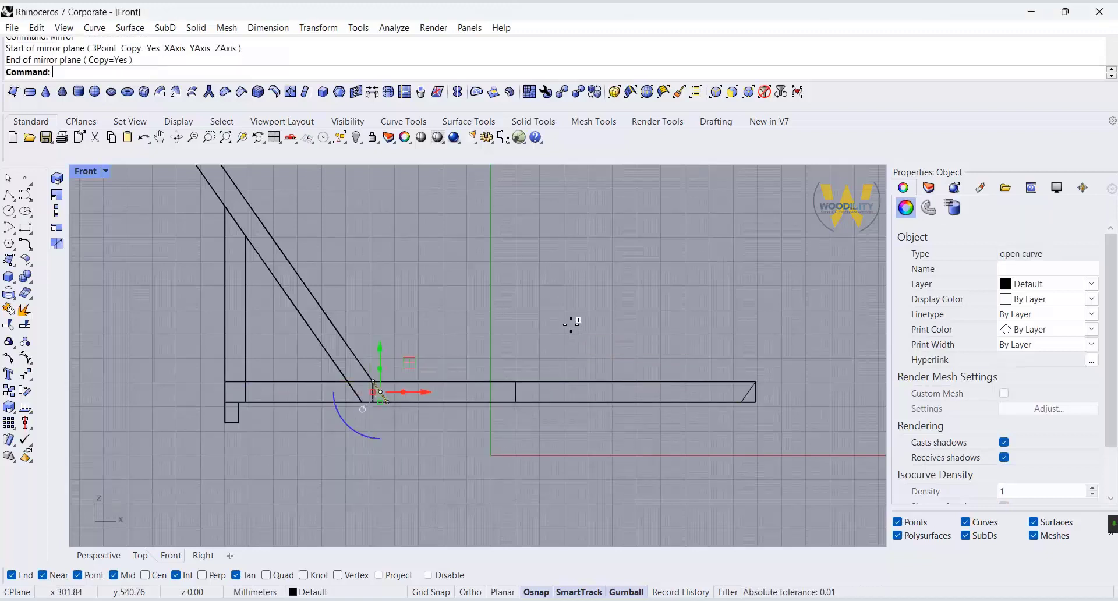
# Trim both ends of the middle beam at an angle, using the two slanted lines as cutters.
pyautogui.keyDown('shift'); pyautogui.click(751, 392); pyautogui.keyUp('shift')
pyautogui.click(8, 328)
pyautogui.scroll(8, 379, 399)
pyautogui.click(366, 397)
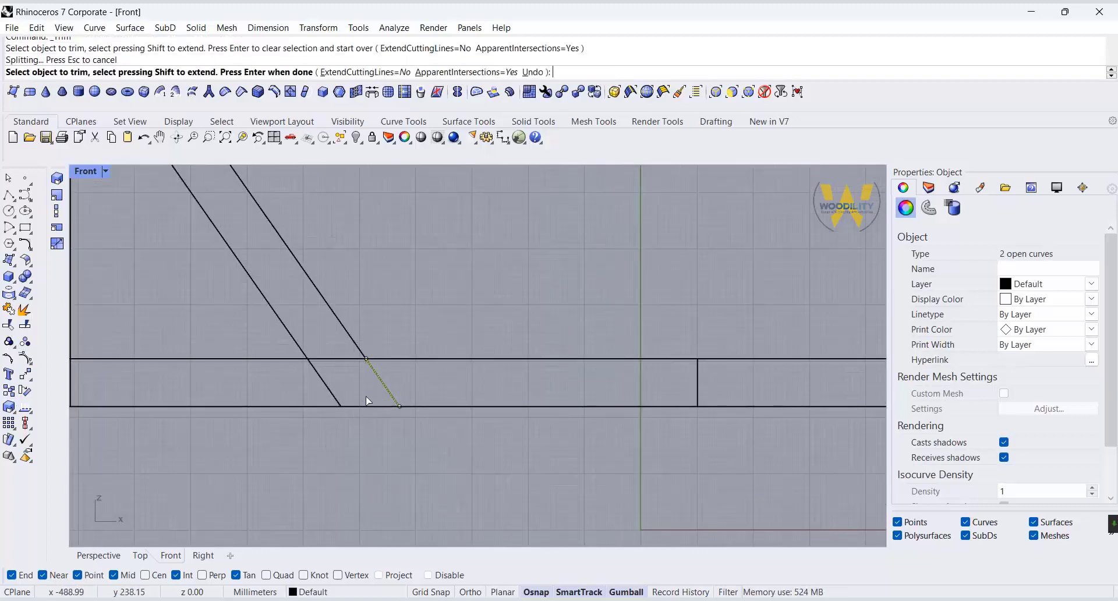
pyautogui.scroll(-8, 329, 434)
pyautogui.click(724, 418)
pyautogui.press('Return')
pyautogui.click(736, 421)
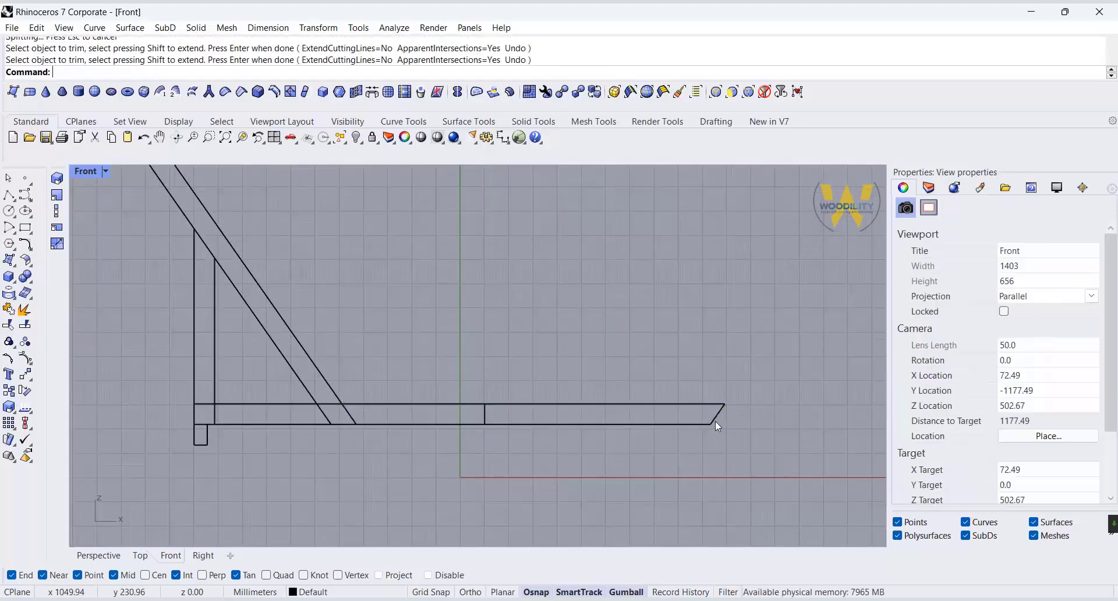
# Cap both open ends of the trimmed middle beam.
pyautogui.click(715, 418)
pyautogui.click(743, 458)
pyautogui.click(33, 281)
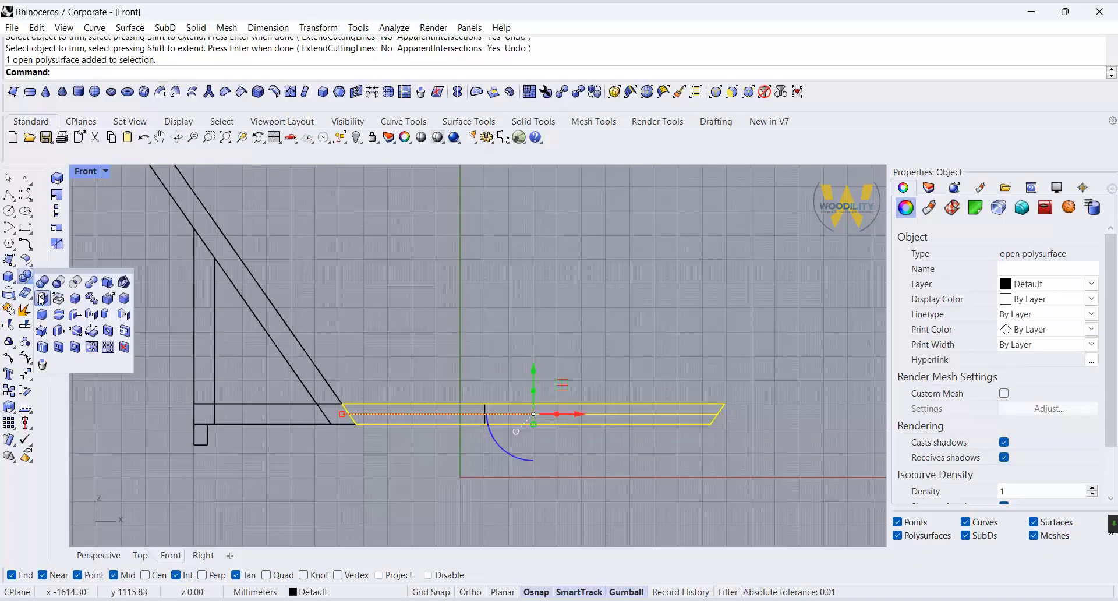
pyautogui.click(42, 297)
# Cap the open lower end of the trimmed inclined beam.
pyautogui.doubleClick(85, 172)
pyautogui.click(821, 311)
pyautogui.moveTo(815, 308); pyautogui.dragTo(694, 256, button='right')
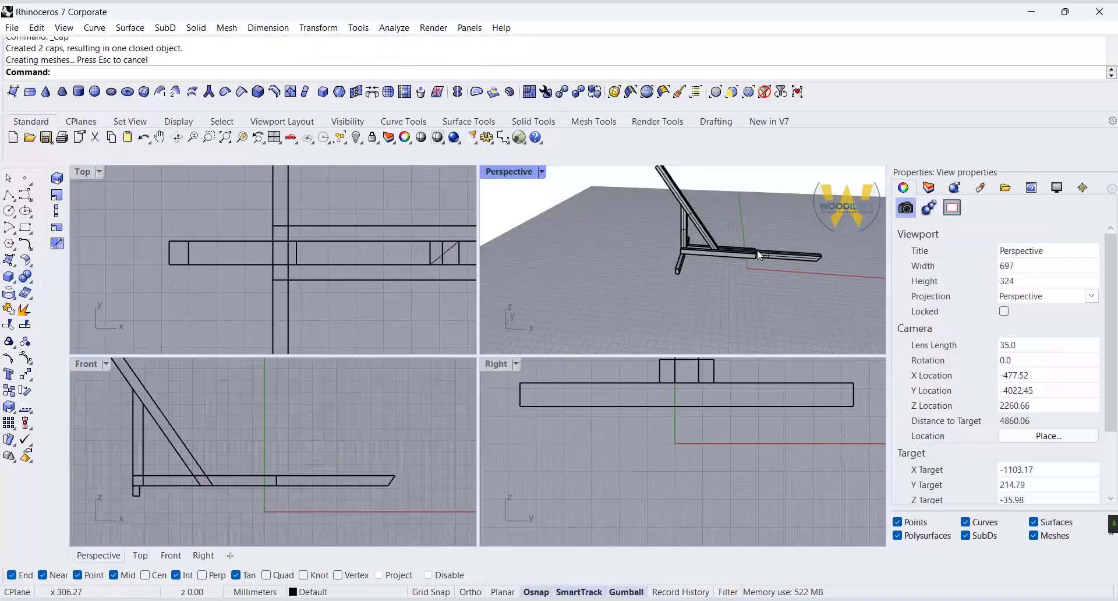
pyautogui.click(694, 256)
pyautogui.click(33, 282)
pyautogui.click(42, 298)
pyautogui.click(555, 184)
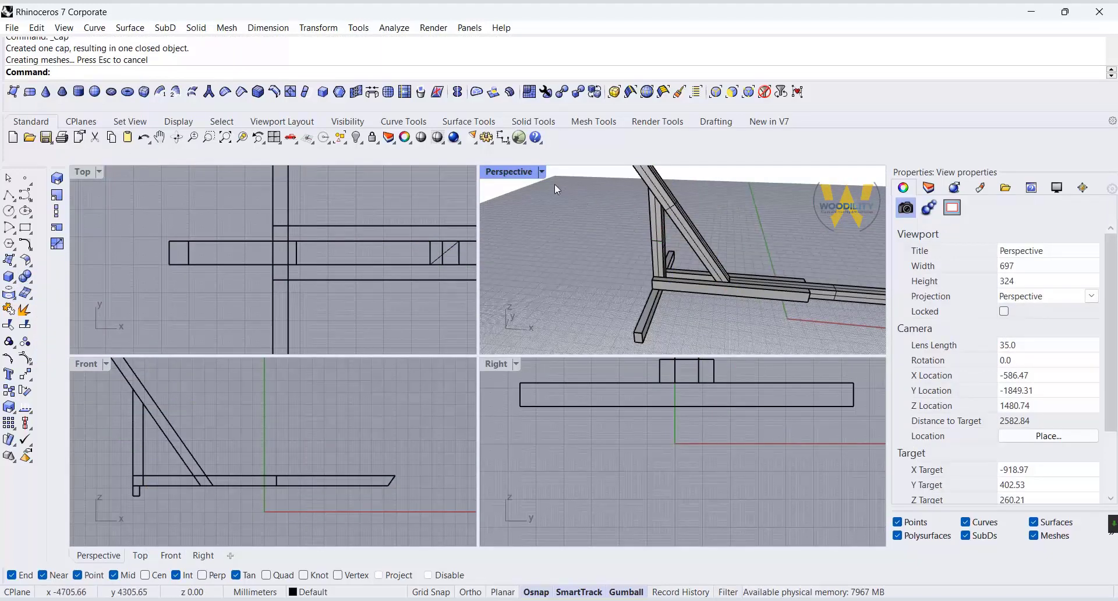
# Create a box 85 mm long, 550 mm wide and 55 mm high in the Right view beside the upright post.
pyautogui.scroll(-6, 457, 449)
pyautogui.scroll(2, 274, 445)
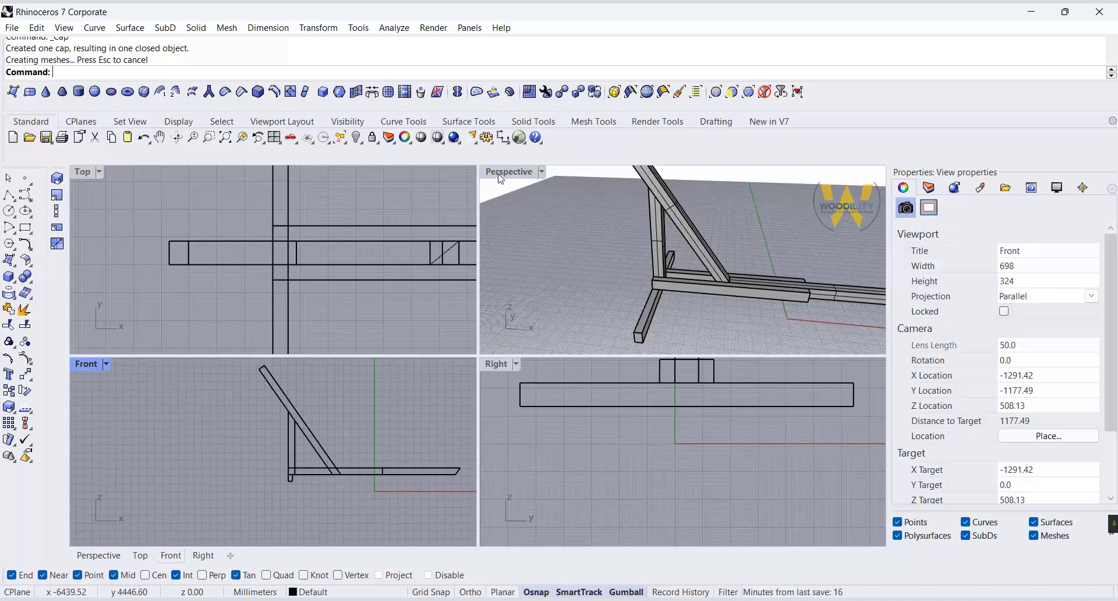
pyautogui.moveTo(617, 285); pyautogui.dragTo(741, 311, button='right')
pyautogui.scroll(5, 741, 311)
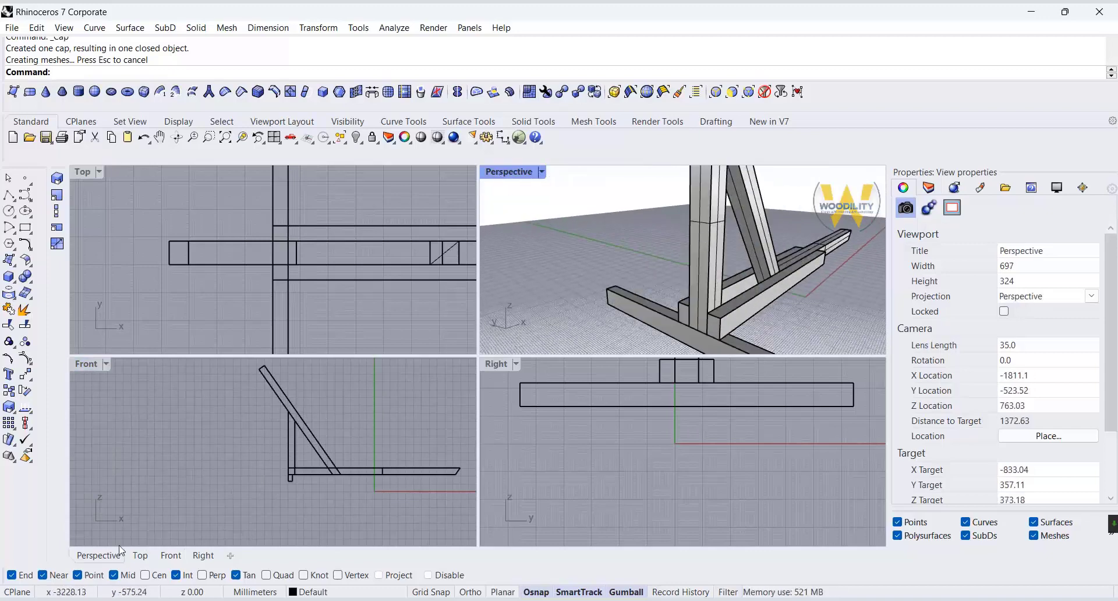
pyautogui.moveTo(751, 373); pyautogui.dragTo(668, 430, button='right')
pyautogui.click(9, 276)
pyautogui.click(645, 383)
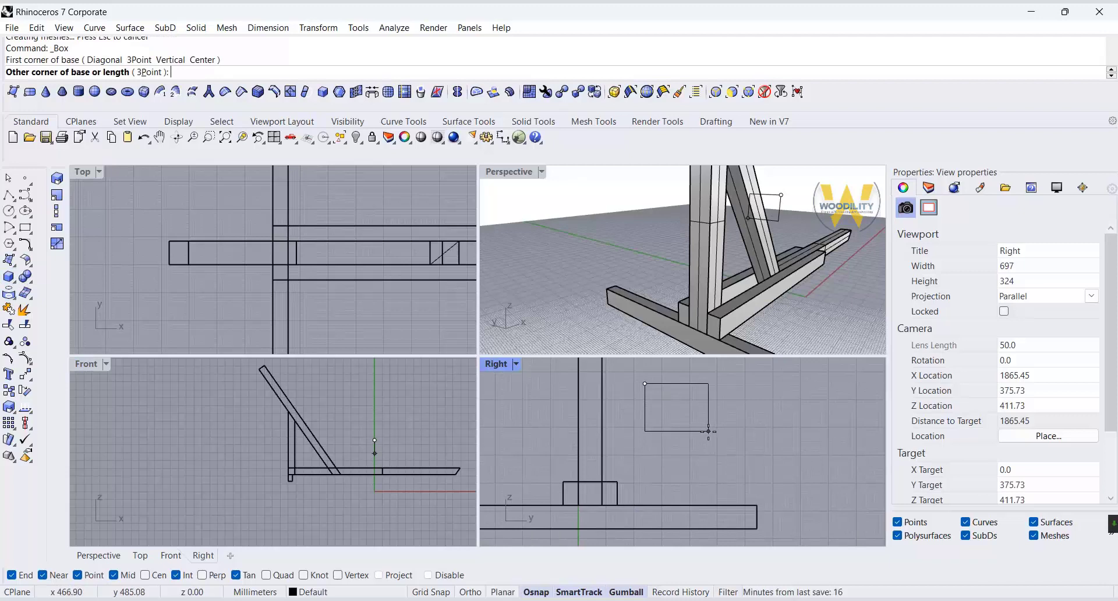
pyautogui.press('Return')
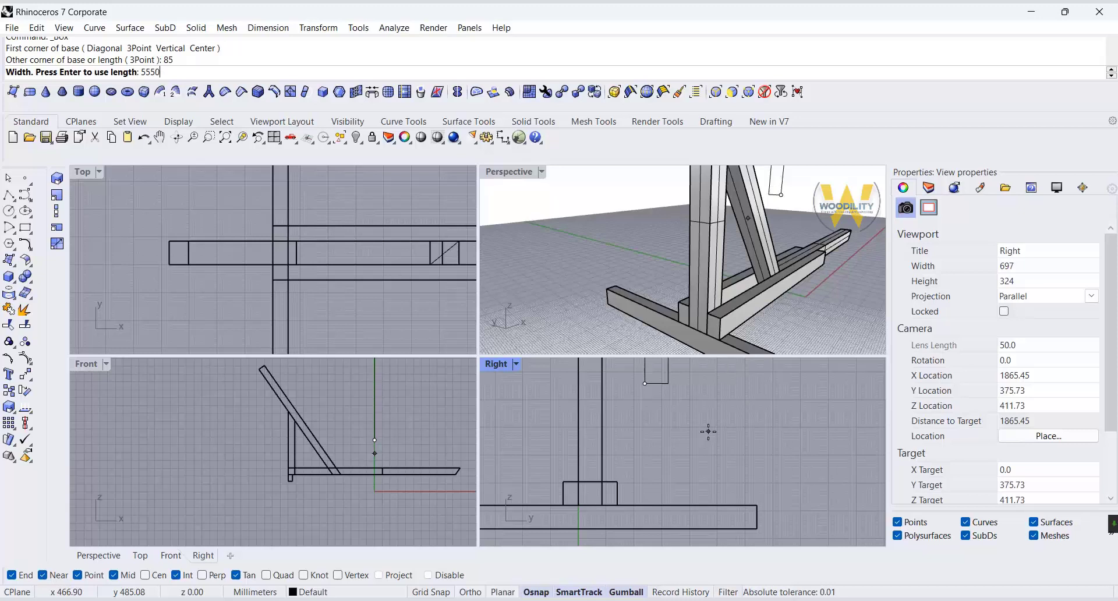
pyautogui.write('550')
pyautogui.press('Return')
pyautogui.write('55')
pyautogui.press('Return')
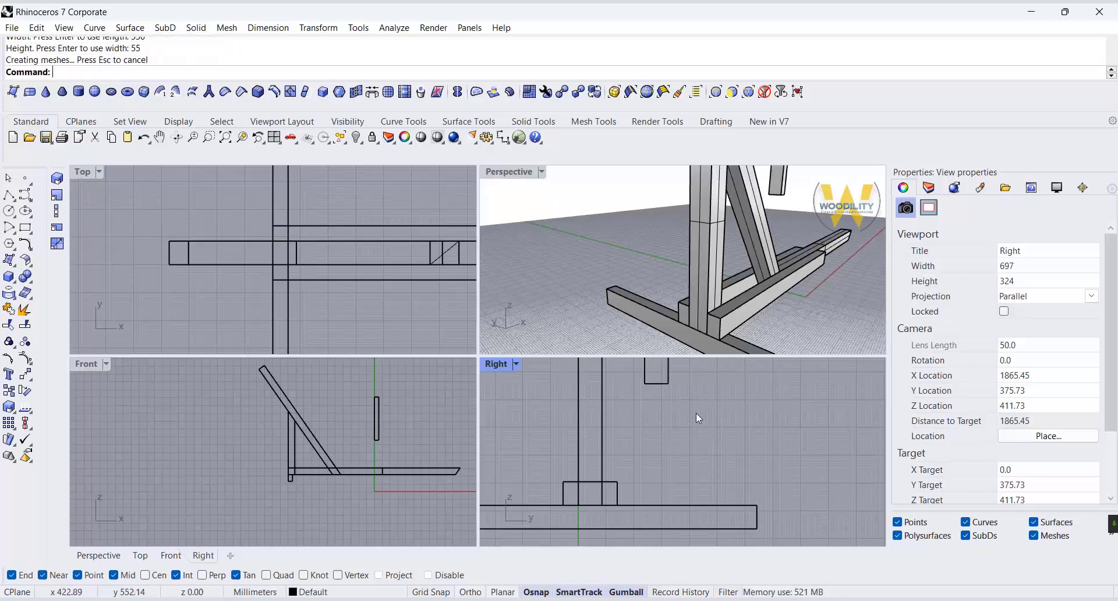
# Move the new 550 mm box in the Right view so its long side lines up with the upright post's edge.
pyautogui.moveTo(645, 377); pyautogui.dragTo(668, 503)
pyautogui.scroll(-4, 668, 501)
pyautogui.scroll(-2, 668, 504)
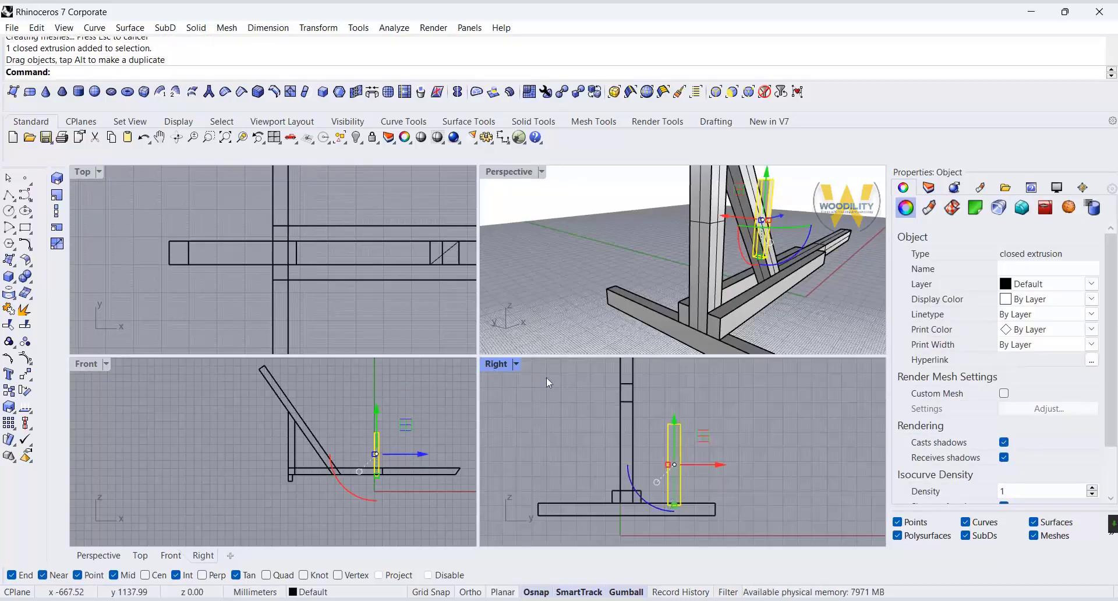
pyautogui.doubleClick(498, 363)
pyautogui.scroll(4, 531, 398)
pyautogui.click(28, 374)
pyautogui.click(500, 267)
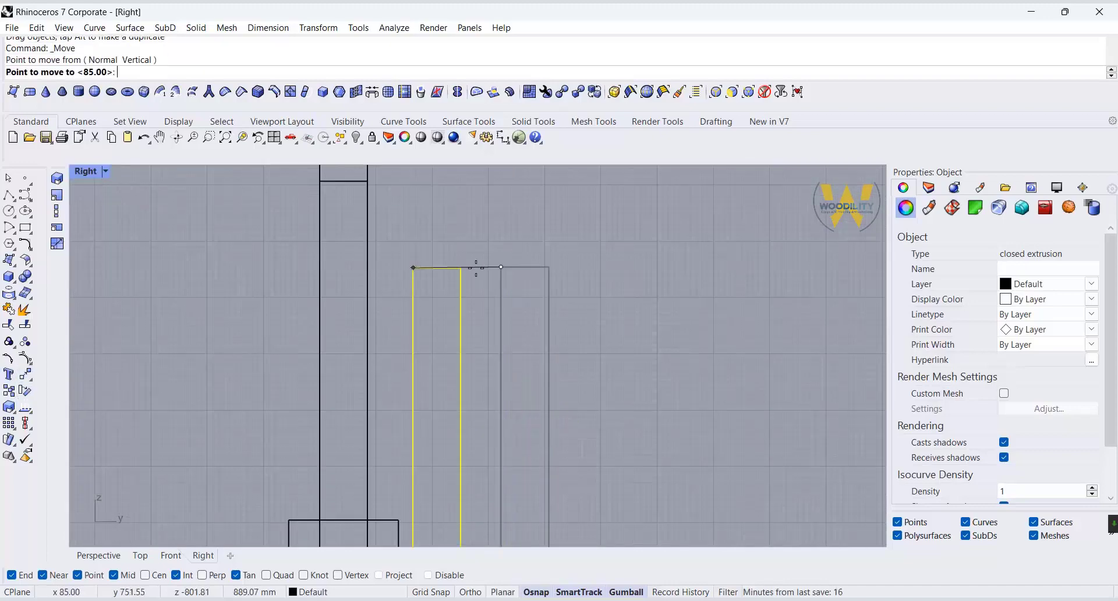
pyautogui.click(367, 267)
# Move the 550 mm box vertically so its base rests on the crossbeam's top edge.
pyautogui.scroll(-4, 405, 290)
pyautogui.scroll(12, 605, 463)
pyautogui.rightClick(632, 457)
pyautogui.click(635, 441)
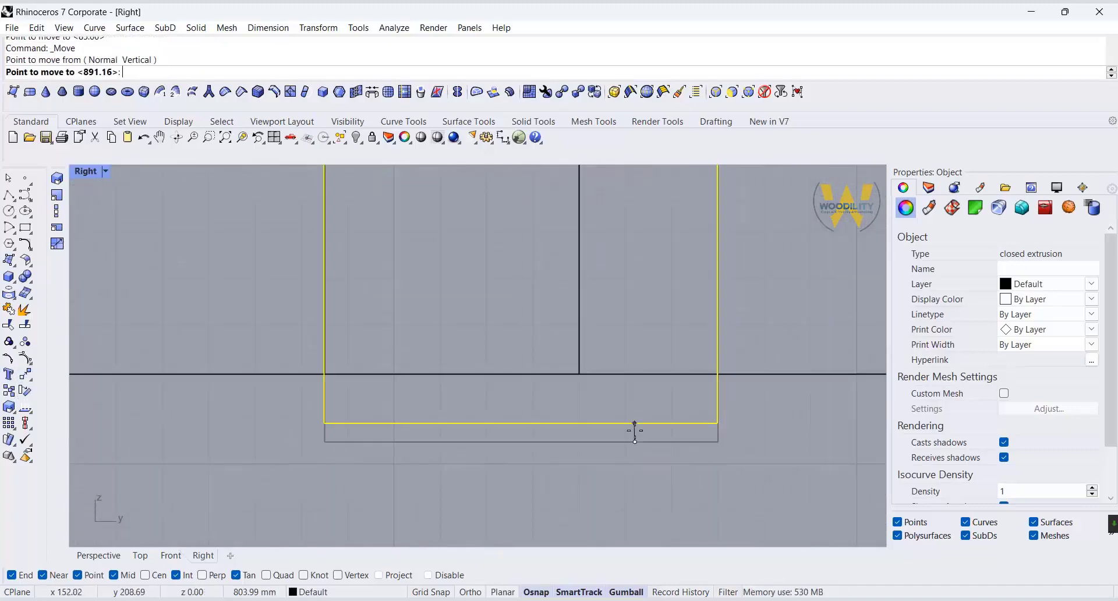
pyautogui.keyDown('shift'); pyautogui.click(634, 374); pyautogui.keyUp('shift')
pyautogui.scroll(-16, 602, 464)
# Shift the 550 mm box away from the upright post and rotate it 45° so its top leans toward the post.
pyautogui.moveTo(638, 377); pyautogui.dragTo(693, 376)
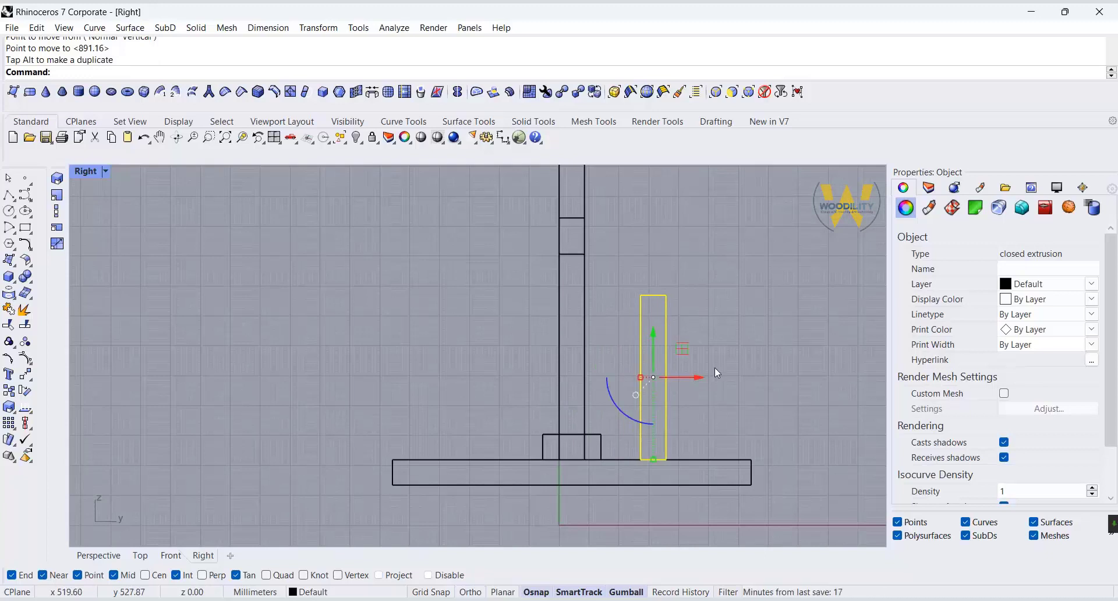
pyautogui.click(635, 429)
pyautogui.write('45')
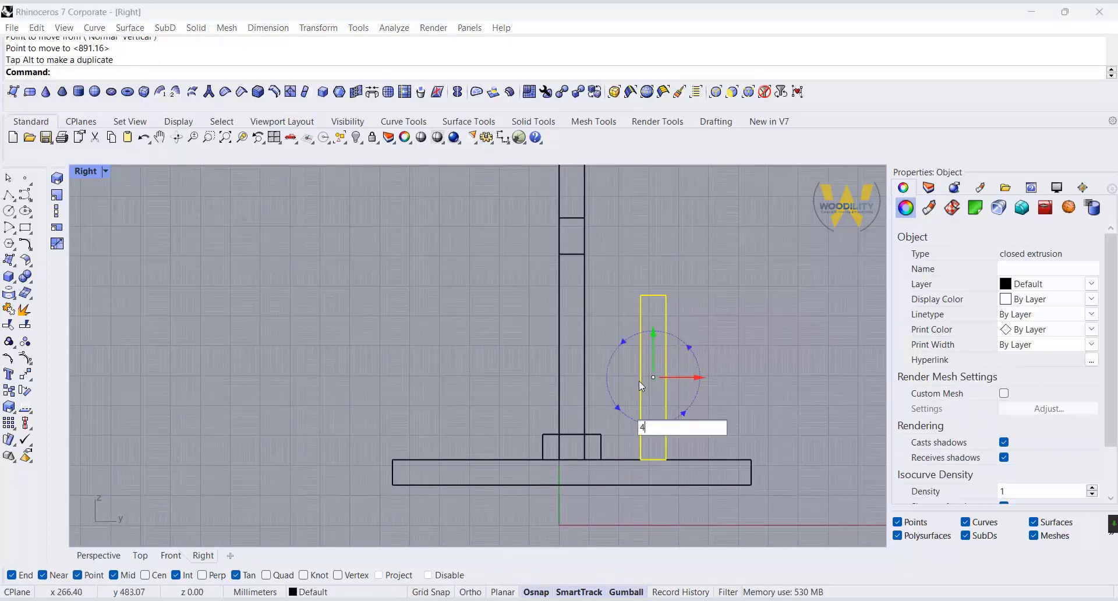
pyautogui.press('Return')
# Move the tilted brace so its top corner meets the post's edge and its outer lower corner meets the crossbeam's top edge.
pyautogui.click(28, 377)
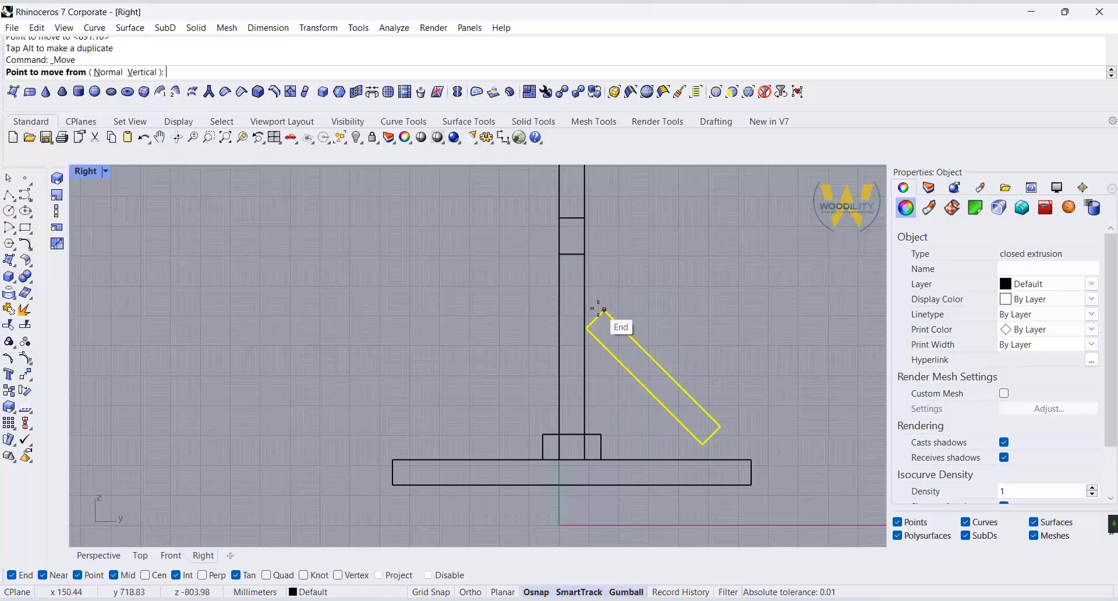
pyautogui.click(601, 311)
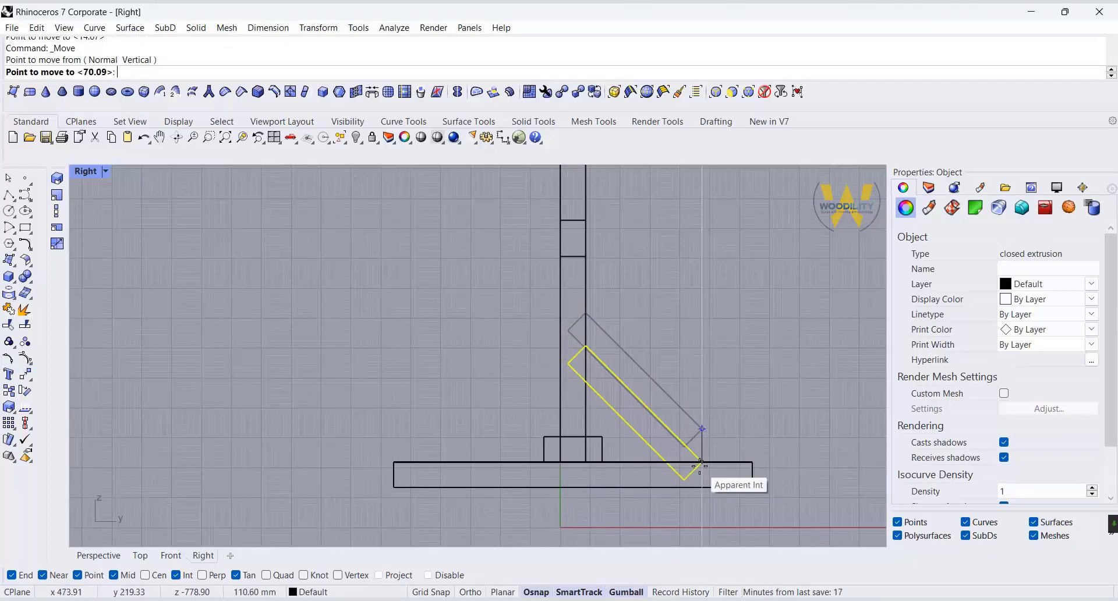
pyautogui.click(702, 462)
pyautogui.scroll(20, 578, 351)
pyautogui.scroll(-20, 607, 262)
pyautogui.scroll(8, 707, 300)
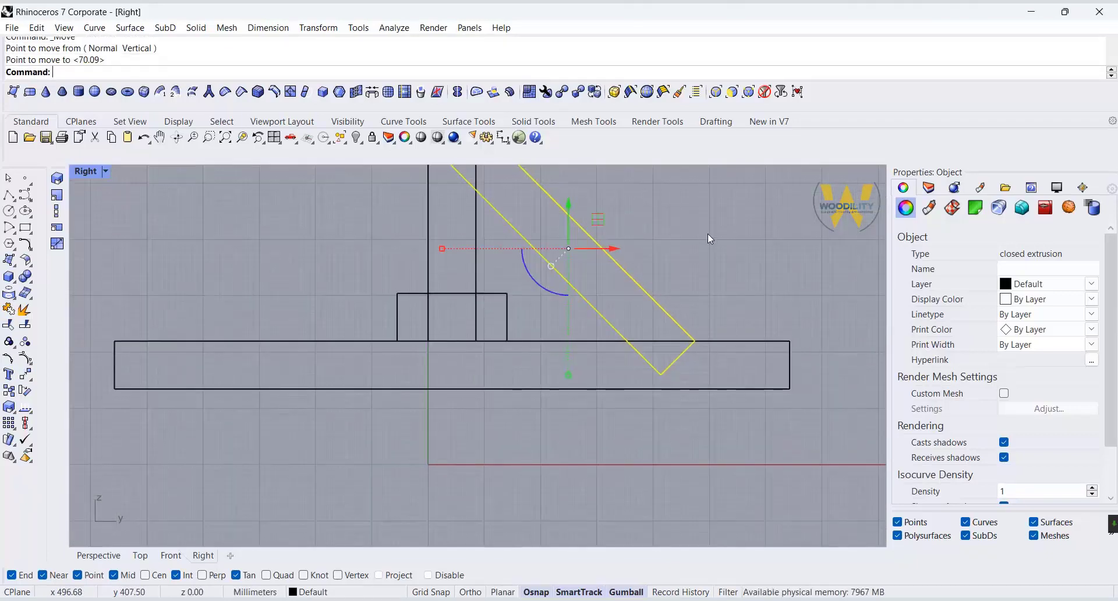
# Draw two cutting lines across the tilted brace, one along the post's edge and one along the crossbeam's top edge.
pyautogui.click(9, 195)
pyautogui.click(476, 187)
pyautogui.click(476, 253)
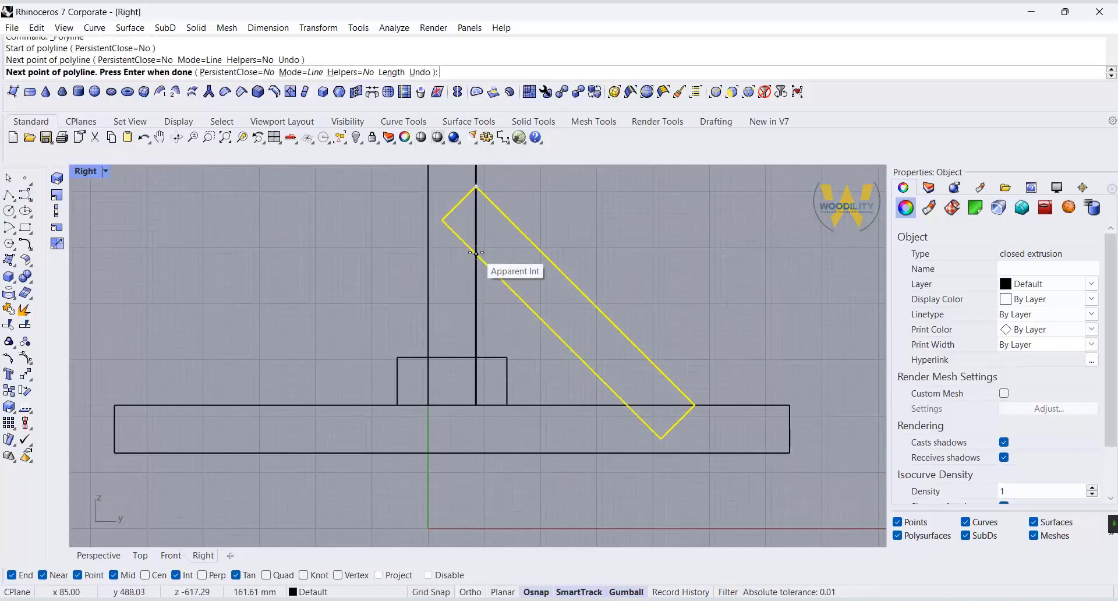
pyautogui.rightClick(476, 252)
pyautogui.rightClick(477, 254)
pyautogui.click(694, 404)
pyautogui.click(629, 405)
pyautogui.rightClick(633, 403)
# Trim the brace's lower end along the crossbeam's top edge and its upper end along the post's edge.
pyautogui.click(668, 406)
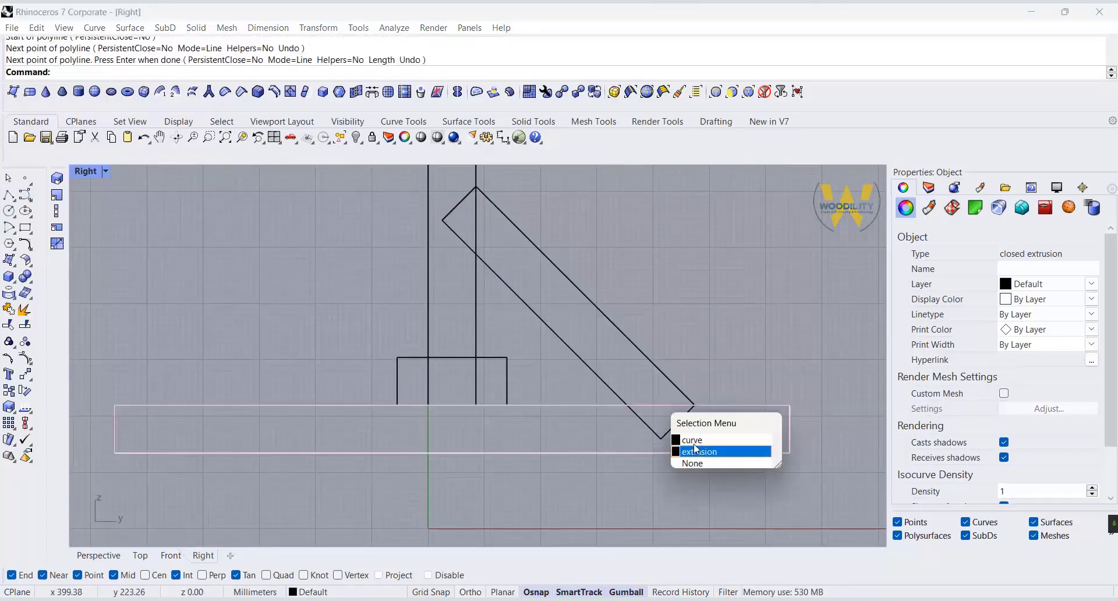
pyautogui.click(695, 450)
pyautogui.click(665, 407)
pyautogui.click(691, 443)
pyautogui.click(14, 323)
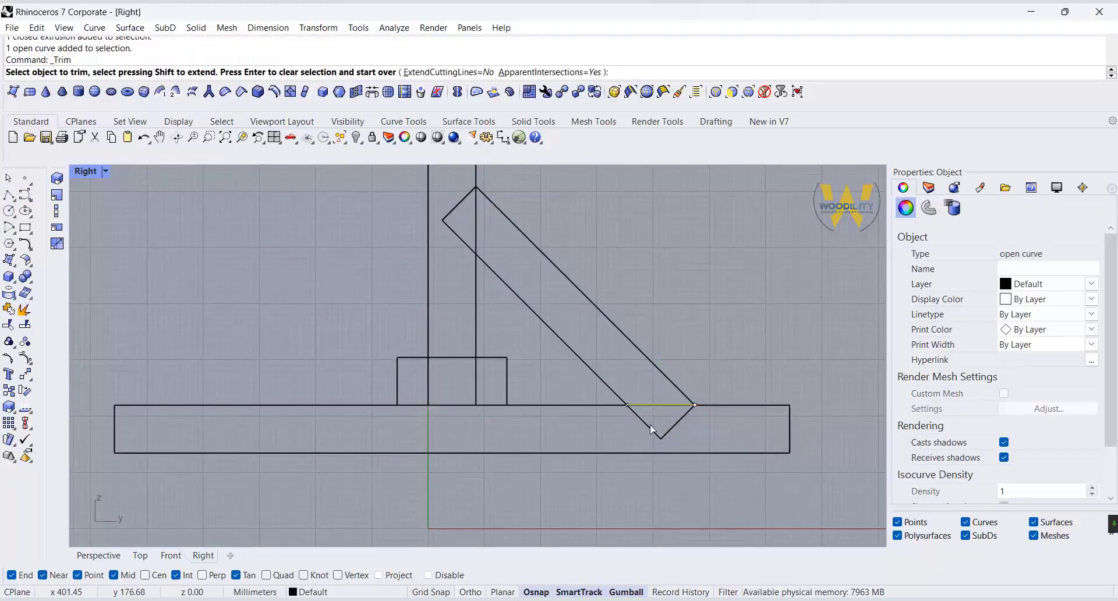
pyautogui.click(652, 430)
pyautogui.rightClick(466, 207)
pyautogui.click(477, 208)
pyautogui.click(507, 240)
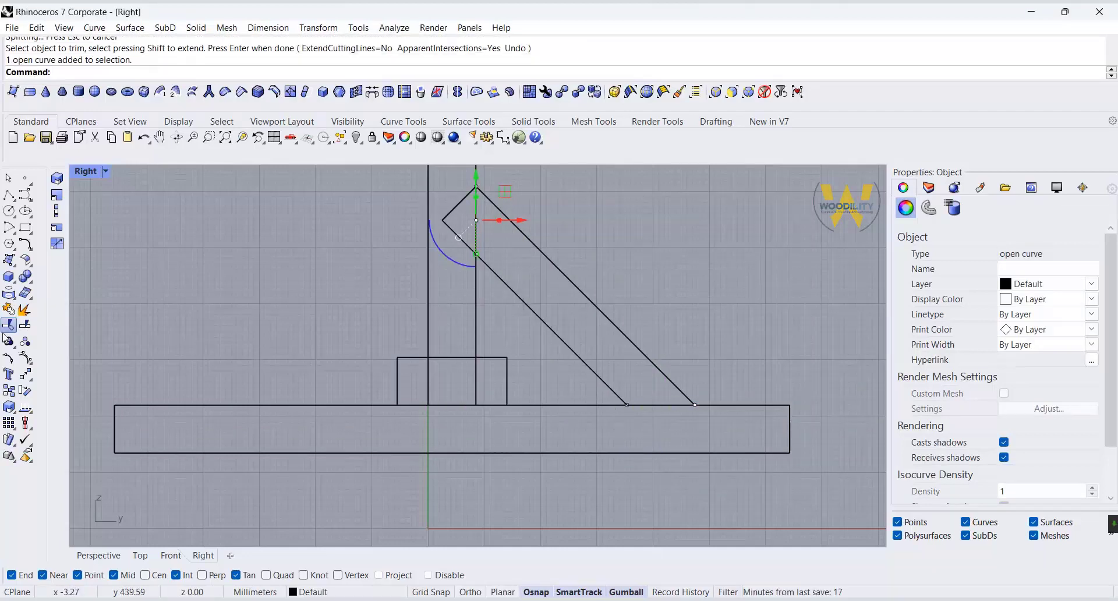
# Cap the open ends of the trimmed brace to make it a closed solid.
pyautogui.keyDown('shift'); pyautogui.click(585, 296); pyautogui.keyUp('shift')
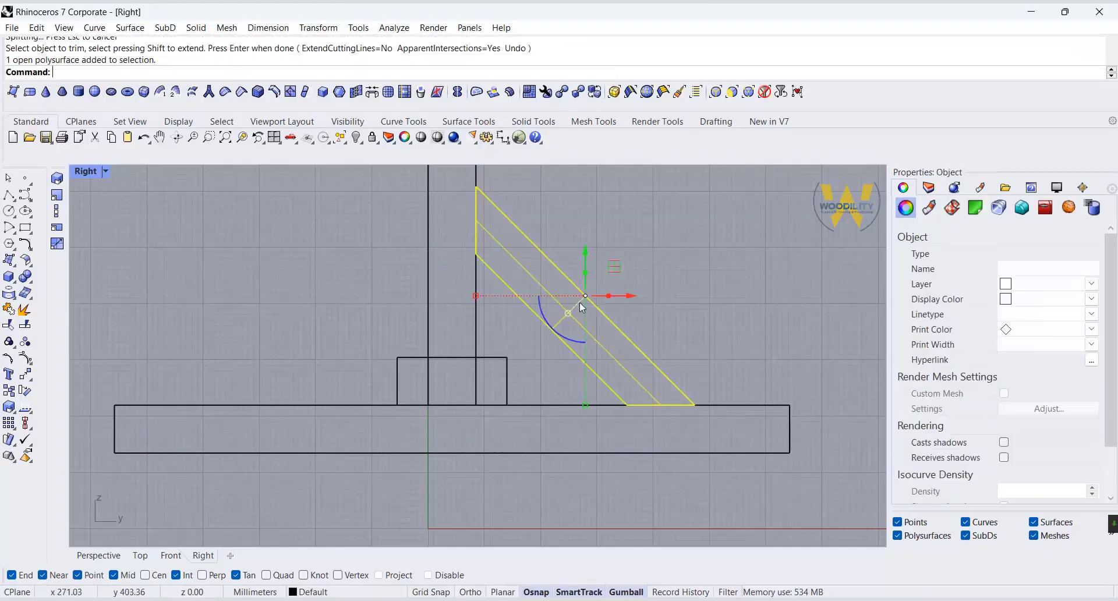
pyautogui.click(30, 281)
pyautogui.click(61, 298)
pyautogui.press('Escape')
# Mirror a copy of the brace to the opposite side of the post, using the post's vertical centre line.
pyautogui.click(582, 360)
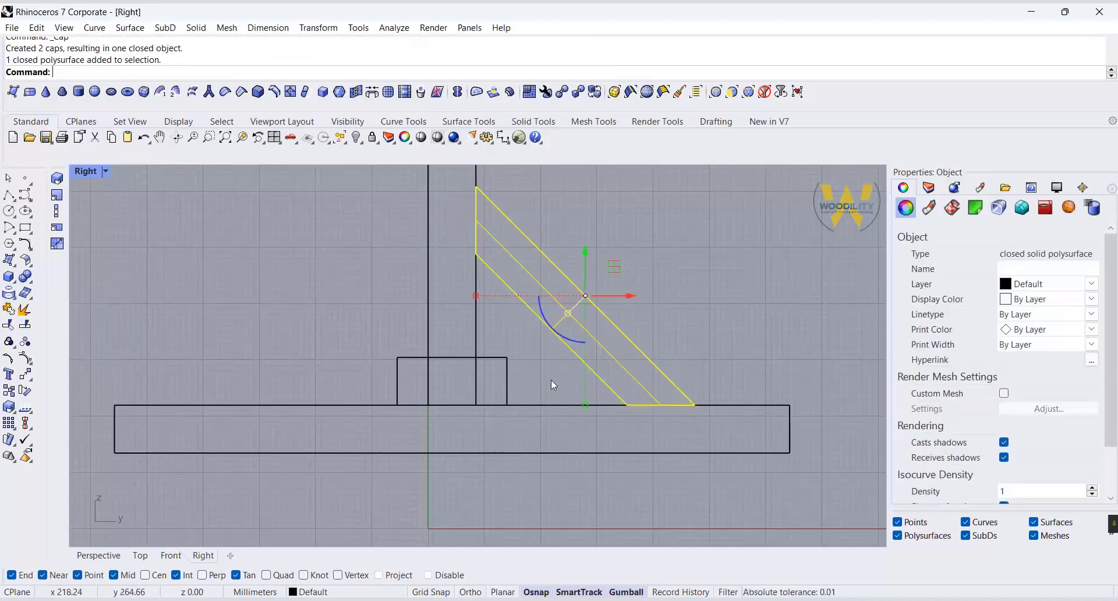
pyautogui.write('Mirror')
pyautogui.press('Return')
pyautogui.click(452, 404)
pyautogui.click(464, 506)
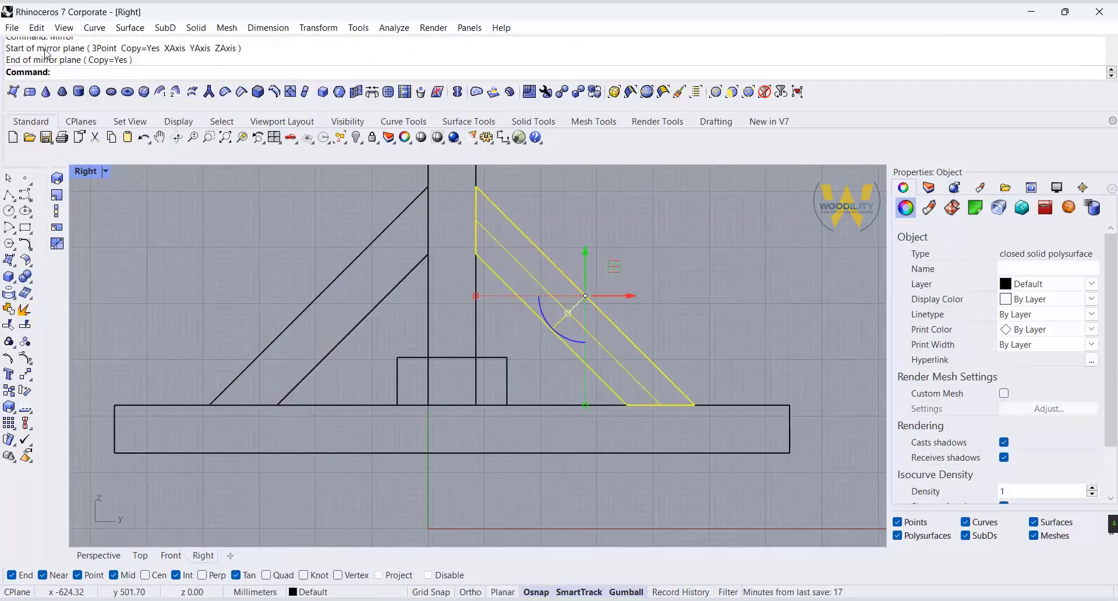
# Move both braces together in the Front view so their inner face aligns with the upright post's inner edge.
pyautogui.doubleClick(86, 171)
pyautogui.scroll(-3, 415, 254)
pyautogui.keyDown('shift'); pyautogui.click(309, 291); pyautogui.keyUp('shift')
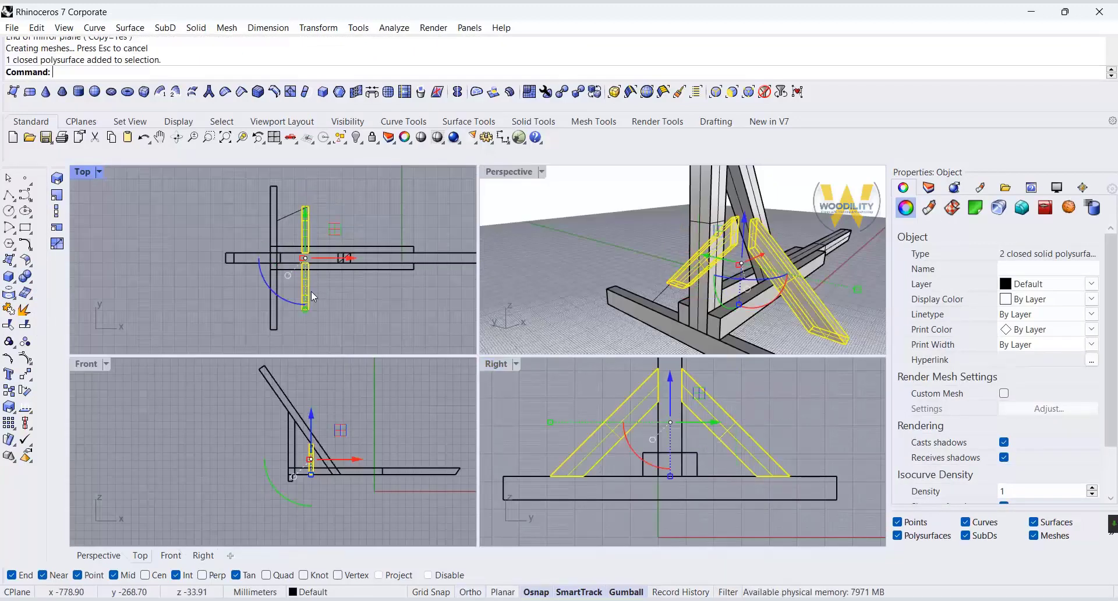
pyautogui.scroll(5, 310, 469)
pyautogui.click(27, 373)
pyautogui.click(381, 396)
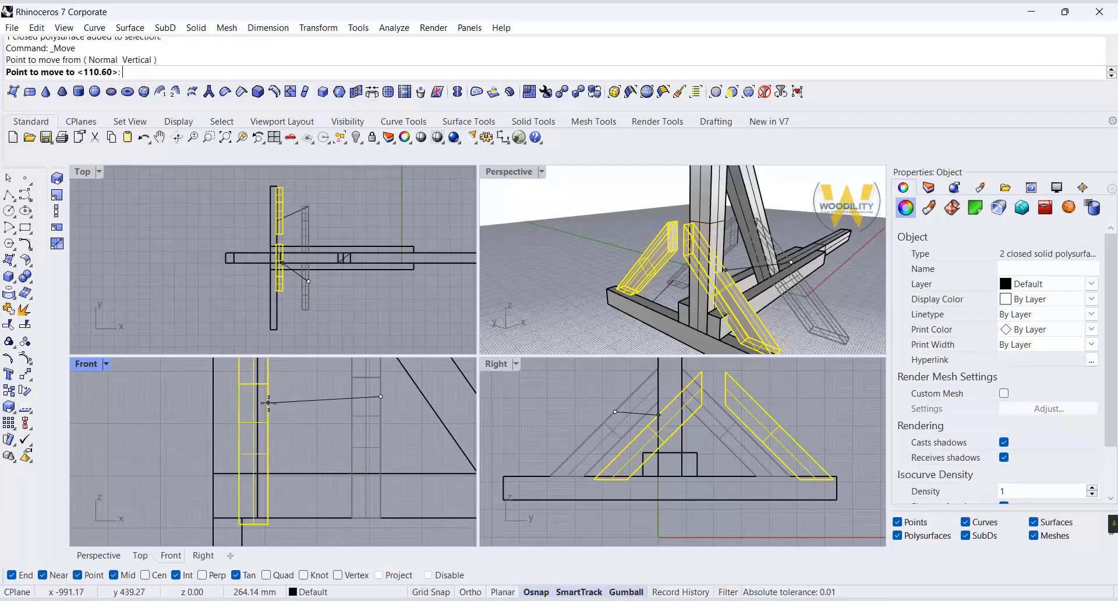
pyautogui.click(258, 398)
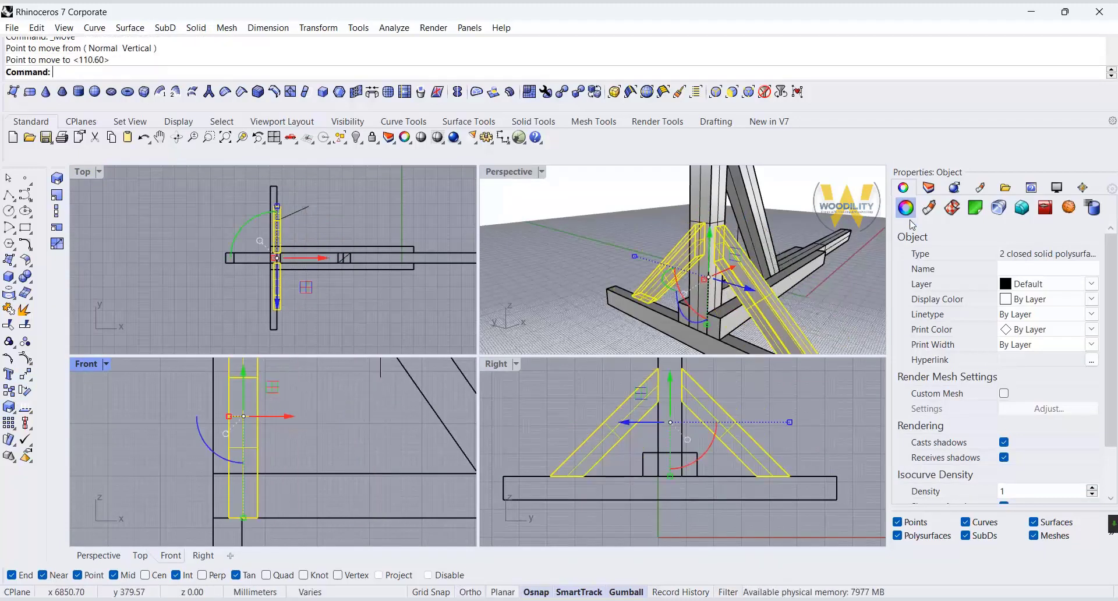
# Move both braces in the Top view so their outer face is flush with the crossbeam's outer edge.
pyautogui.click(827, 301)
pyautogui.moveTo(826, 300); pyautogui.dragTo(787, 302, button='right')
pyautogui.click(178, 122)
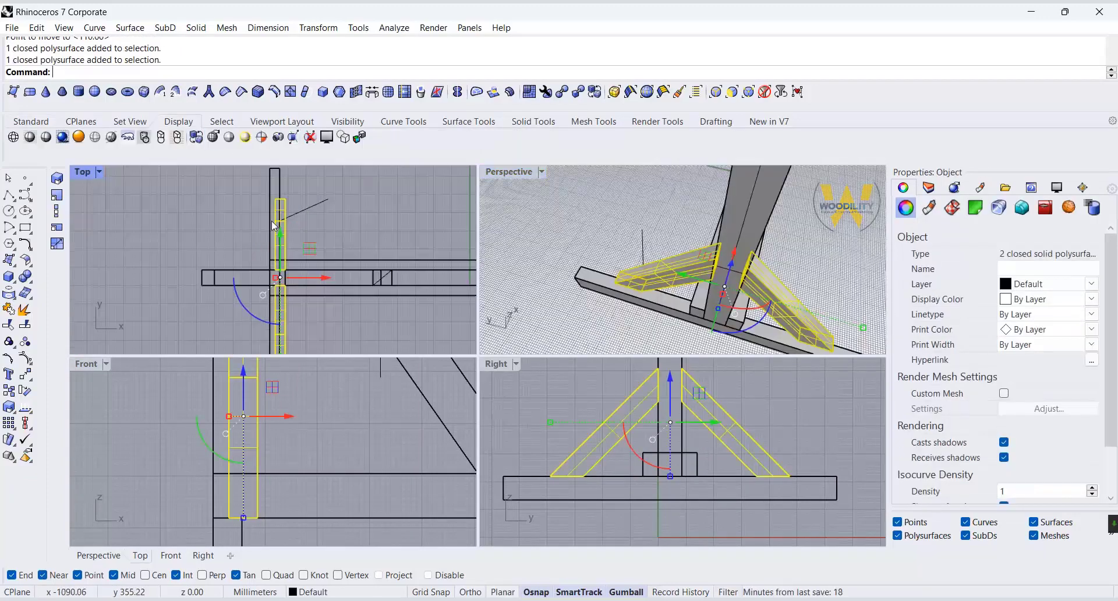
pyautogui.scroll(7, 273, 220)
pyautogui.click(25, 375)
pyautogui.click(277, 195)
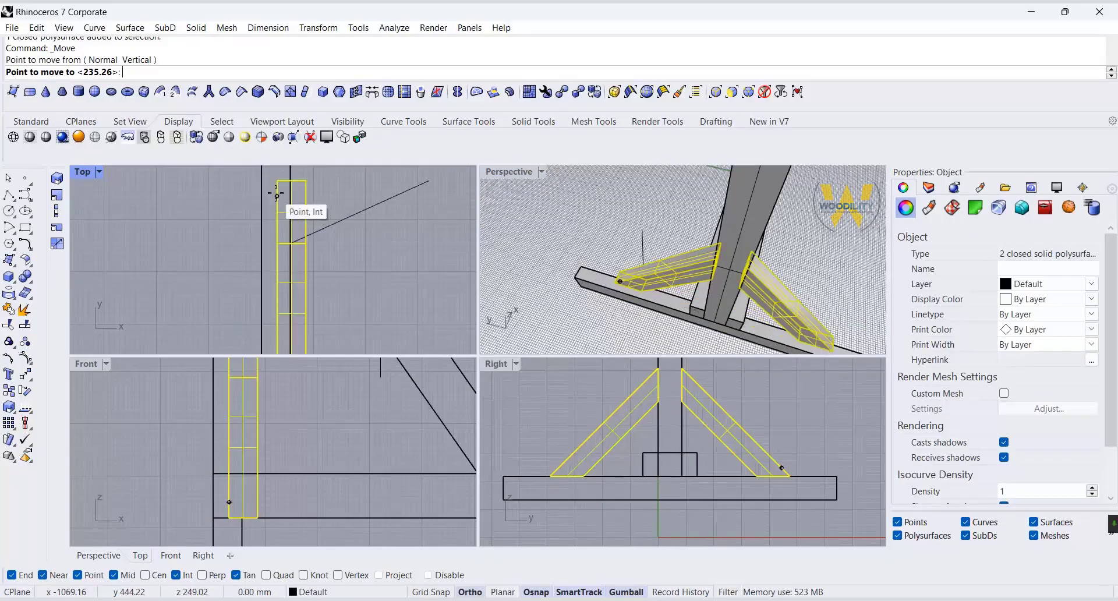
pyautogui.click(261, 189)
pyautogui.click(818, 272)
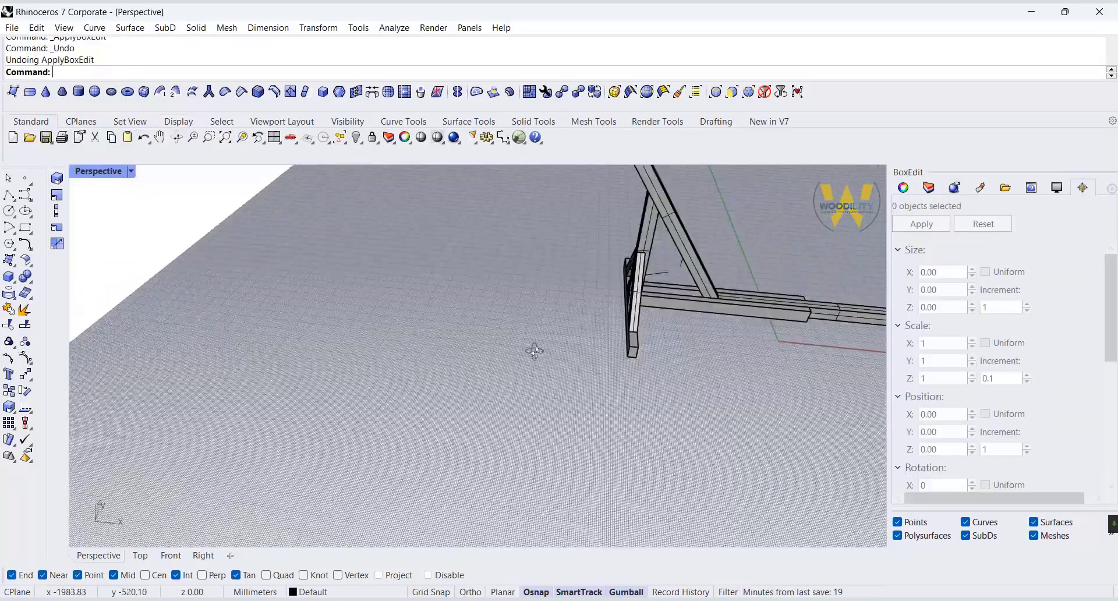
# Mirror the complete end assembly, with its long beams, crossbeam, post, inclined beam and braces, about the middle of the central beam.
pyautogui.scroll(-5, 692, 373)
pyautogui.moveTo(456, 288); pyautogui.dragTo(627, 495)
pyautogui.scroll(4, 651, 348)
pyautogui.keyDown('shift'); pyautogui.click(651, 348); pyautogui.keyUp('shift')
pyautogui.keyDown('shift'); pyautogui.click(644, 323); pyautogui.keyUp('shift')
pyautogui.moveTo(738, 421); pyautogui.dragTo(617, 411, button='right')
pyautogui.scroll(-6, 617, 411)
pyautogui.write('Mirror')
pyautogui.press('Return')
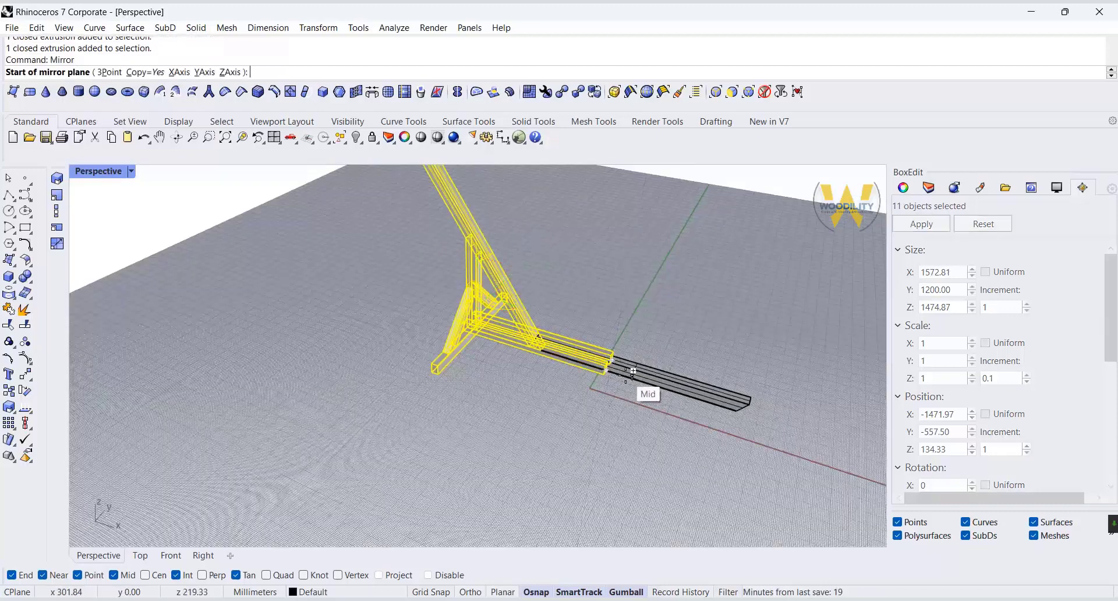
pyautogui.click(630, 376)
pyautogui.click(654, 332)
pyautogui.click(653, 332)
# Set the Perspective view's display mode to Rendered with the whole frame in view.
pyautogui.scroll(-8, 653, 331)
pyautogui.moveTo(588, 428); pyautogui.dragTo(693, 350, button='right')
pyautogui.scroll(4, 695, 328)
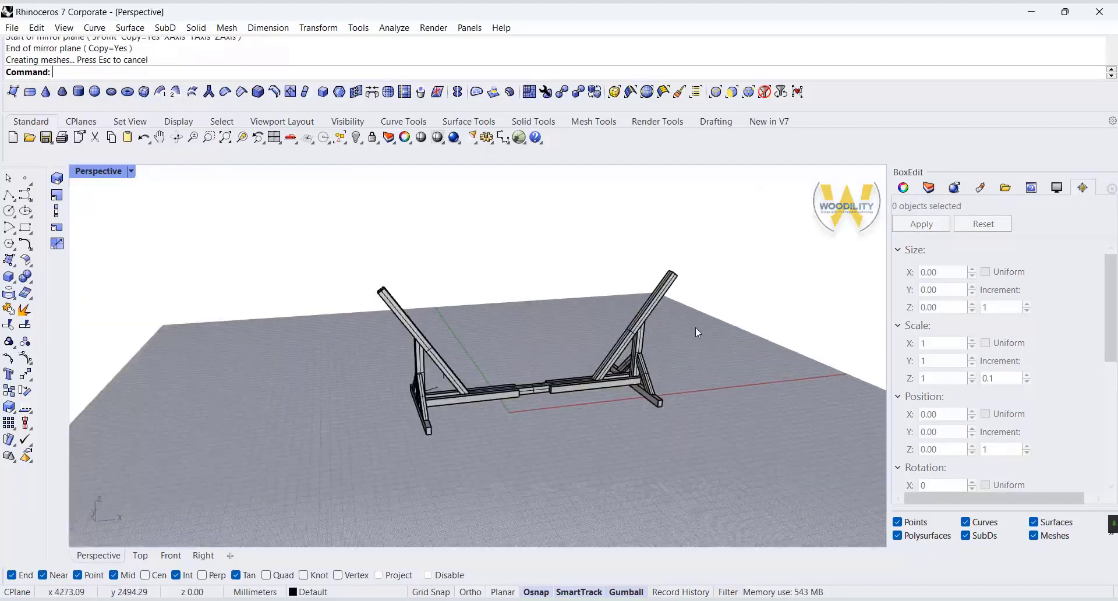
pyautogui.scroll(2, 695, 327)
pyautogui.scroll(4, 352, 397)
pyautogui.scroll(-2, 352, 397)
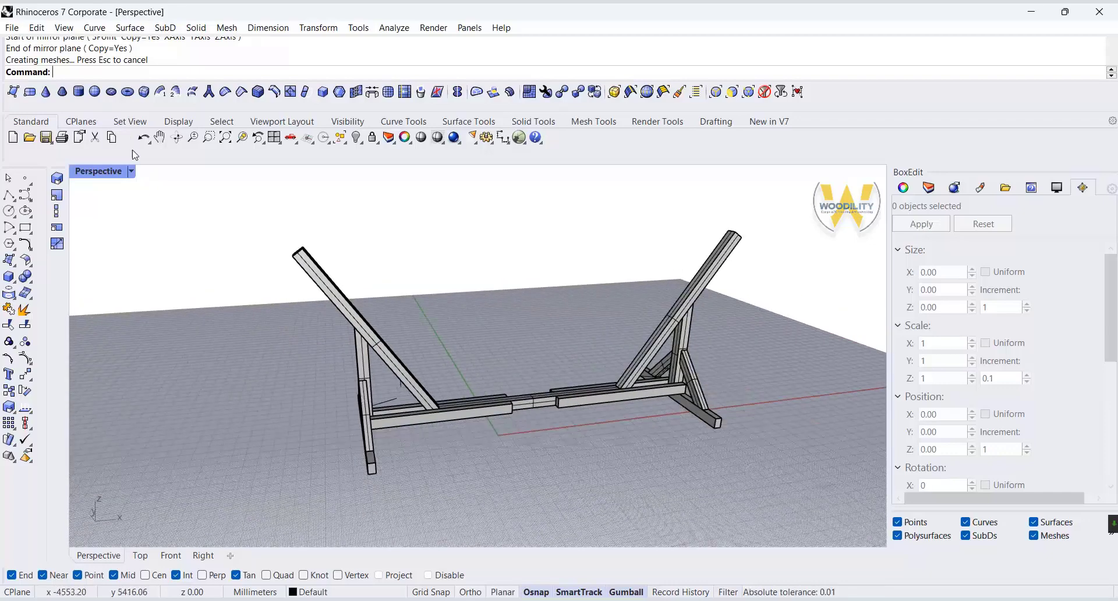
pyautogui.click(131, 171)
pyautogui.click(164, 112)
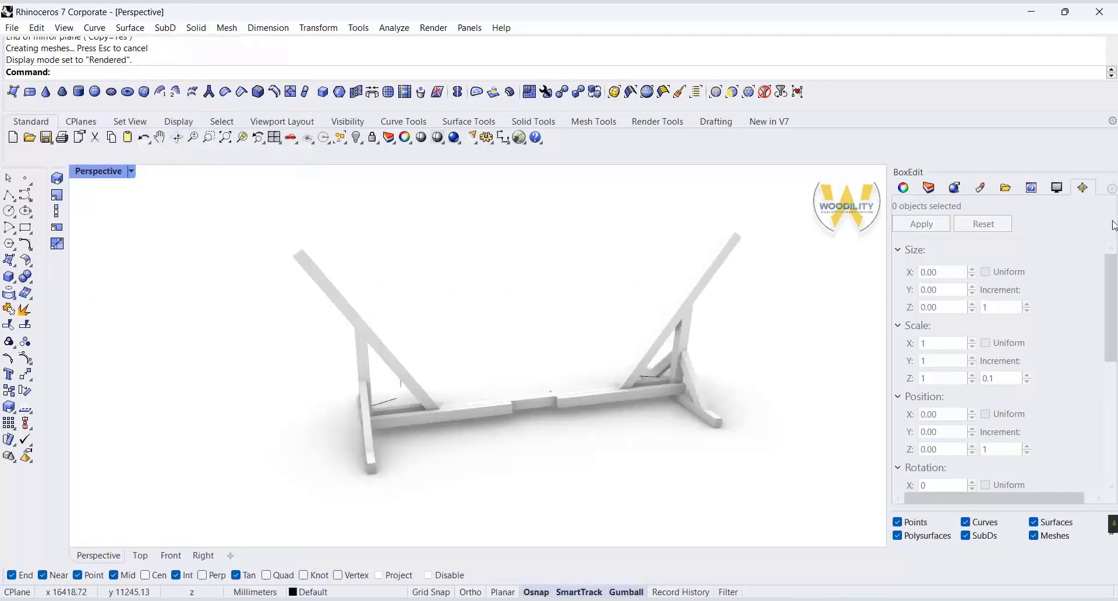
# Create a Custom material and assign the Arch_044_042_wood image as its color texture.
pyautogui.click(929, 192)
pyautogui.click(980, 192)
pyautogui.click(902, 231)
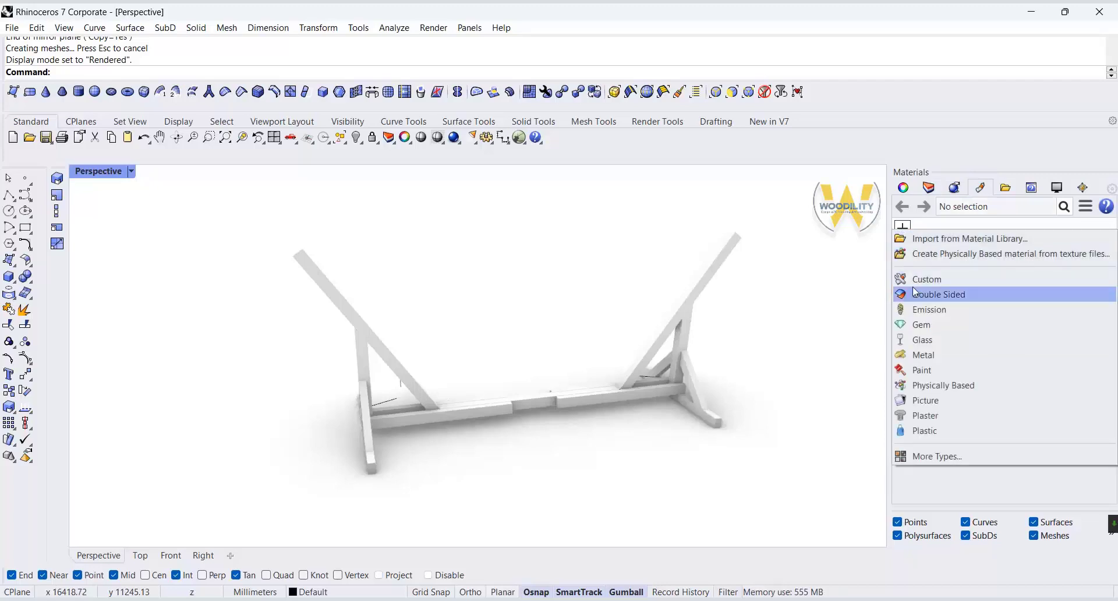
pyautogui.click(930, 273)
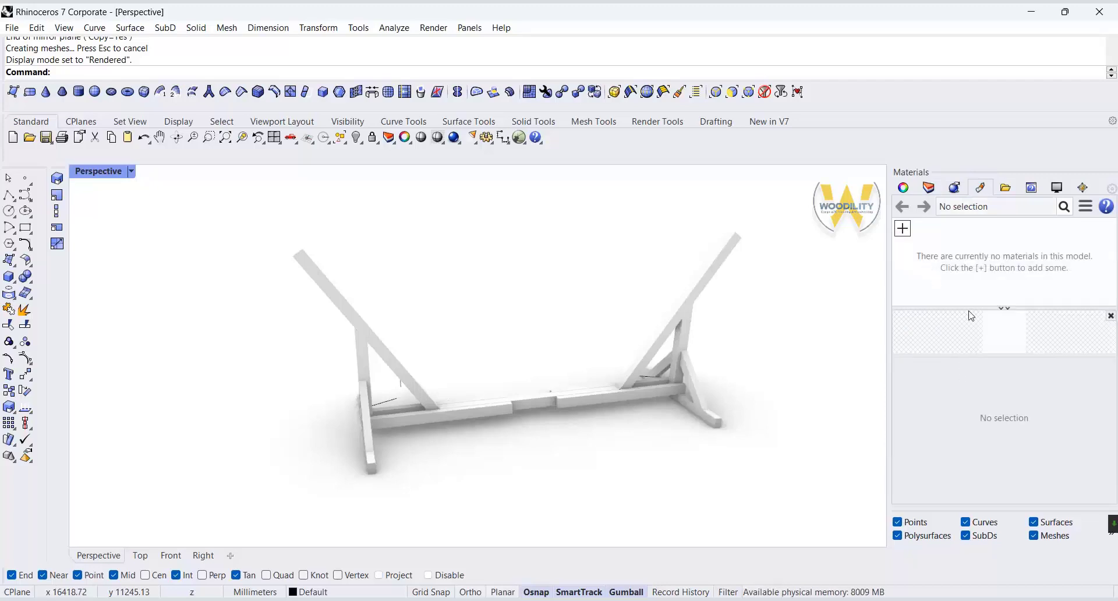
pyautogui.click(902, 228)
pyautogui.click(926, 272)
pyautogui.scroll(-5, 950, 460)
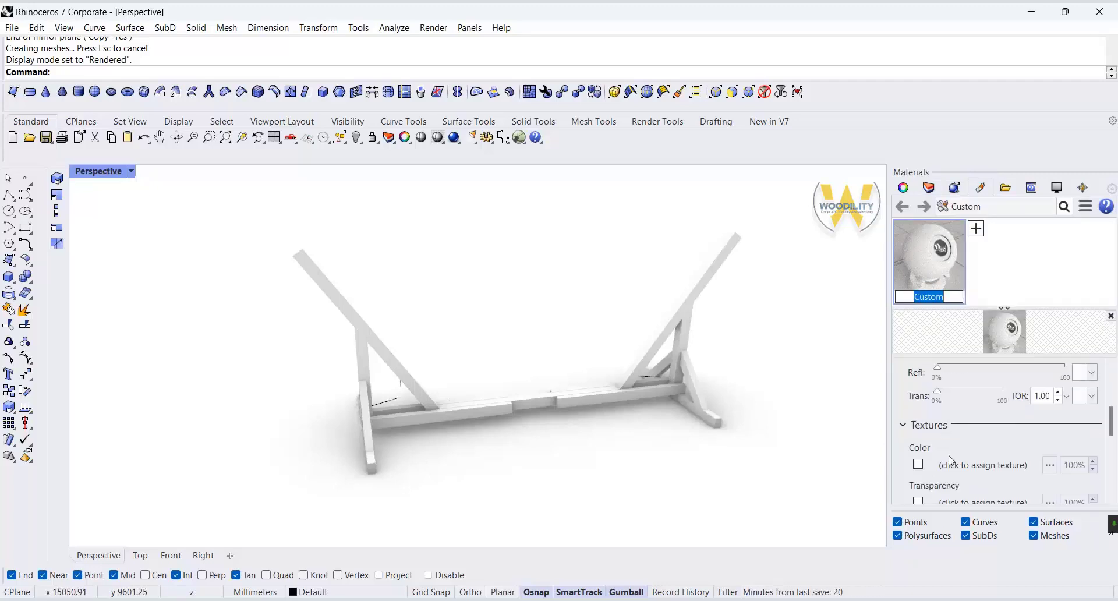
pyautogui.click(983, 464)
pyautogui.click(943, 233)
pyautogui.press('Return')
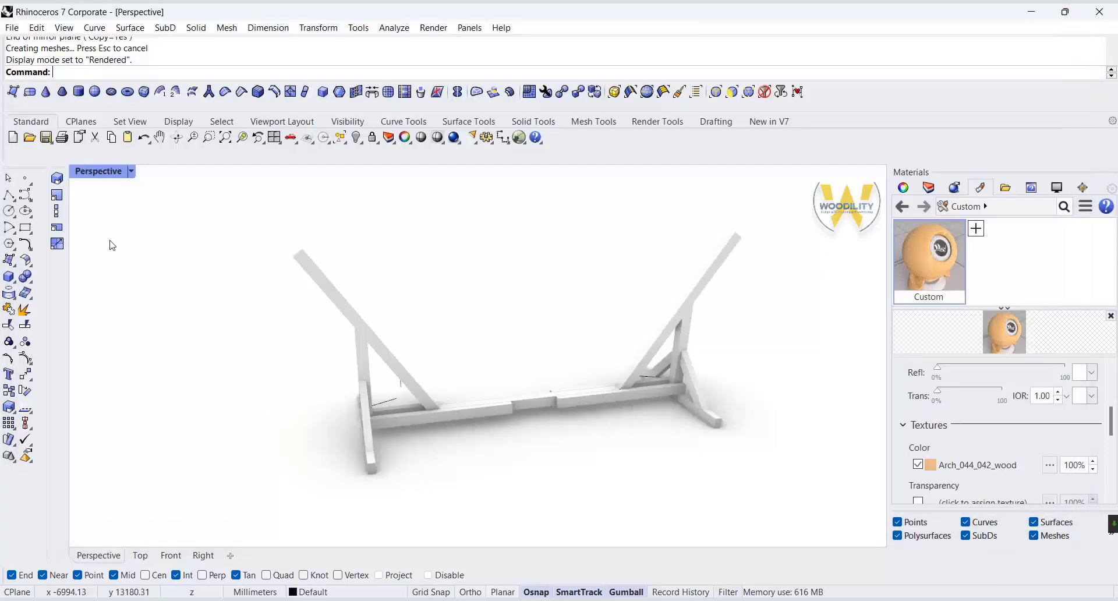
# Apply the wood material to all objects of the frame.
pyautogui.hotkey('ctrl', 'a')
pyautogui.rightClick(929, 256)
pyautogui.click(983, 13)
pyautogui.click(766, 302)
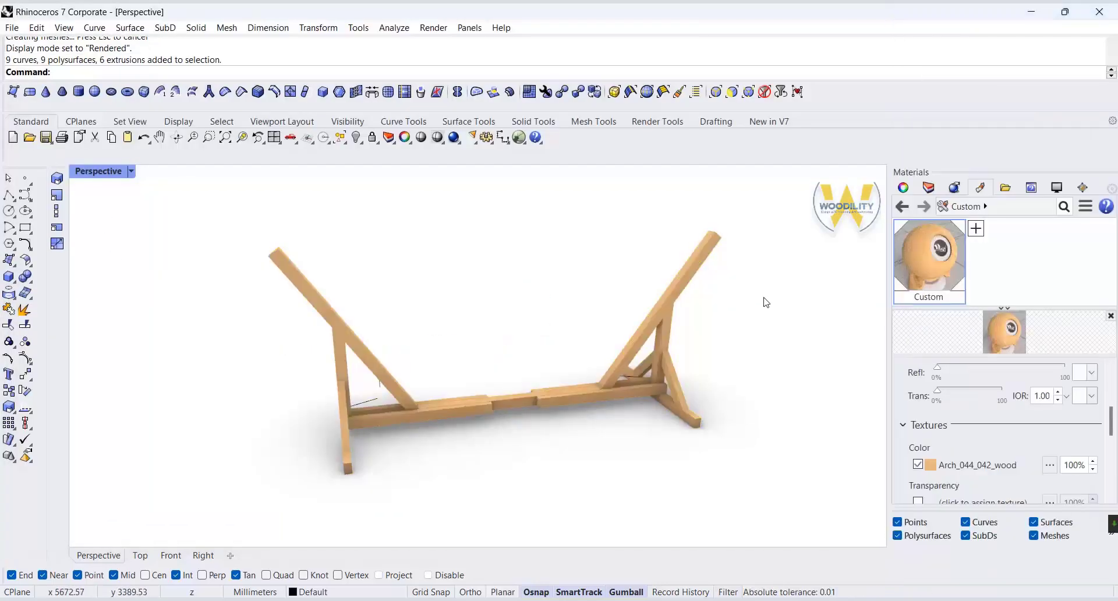
# Set the mapping rotation of the Arch_044_042_wood color texture to 90°.
pyautogui.click(984, 465)
pyautogui.scroll(-8, 1048, 454)
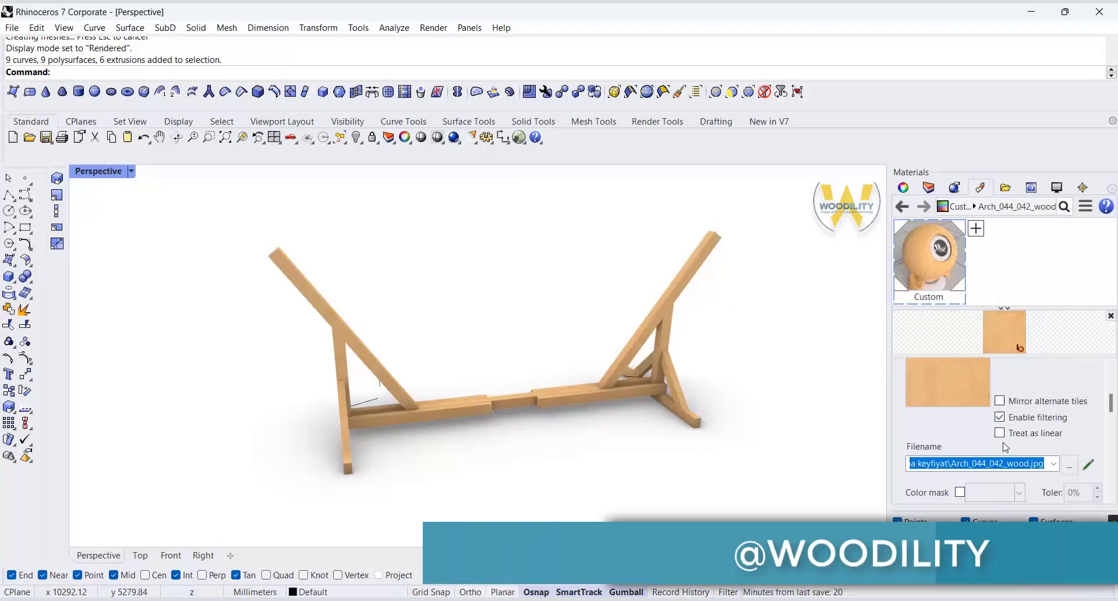
pyautogui.doubleClick(1065, 484)
pyautogui.write('90')
pyautogui.press('Return')
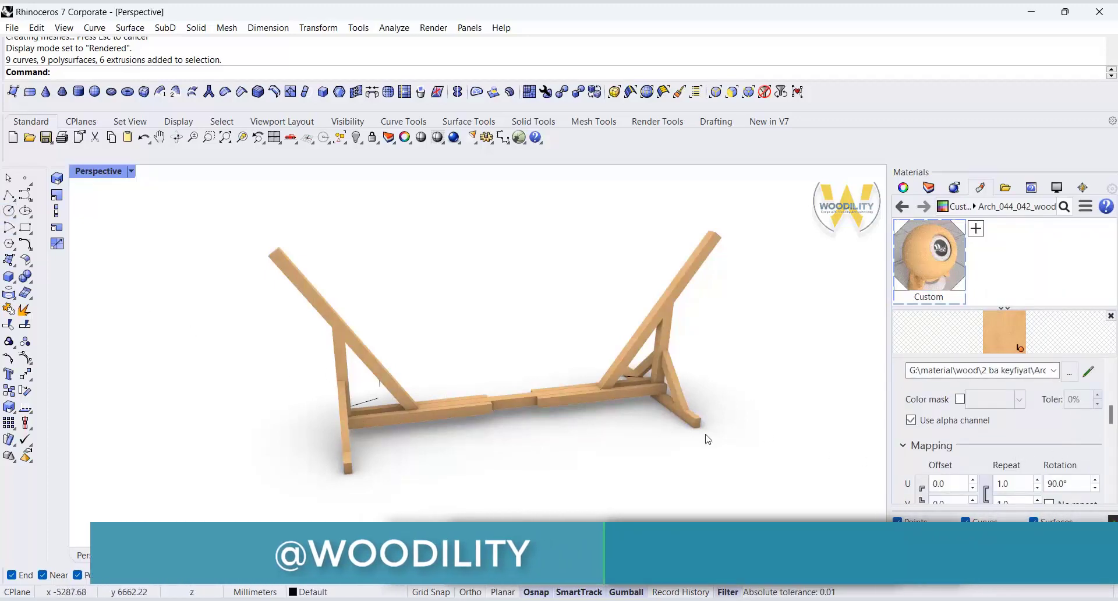
# Delete all leftover construction curves around the frame.
pyautogui.moveTo(200, 308); pyautogui.dragTo(786, 486)
pyautogui.press('Delete')
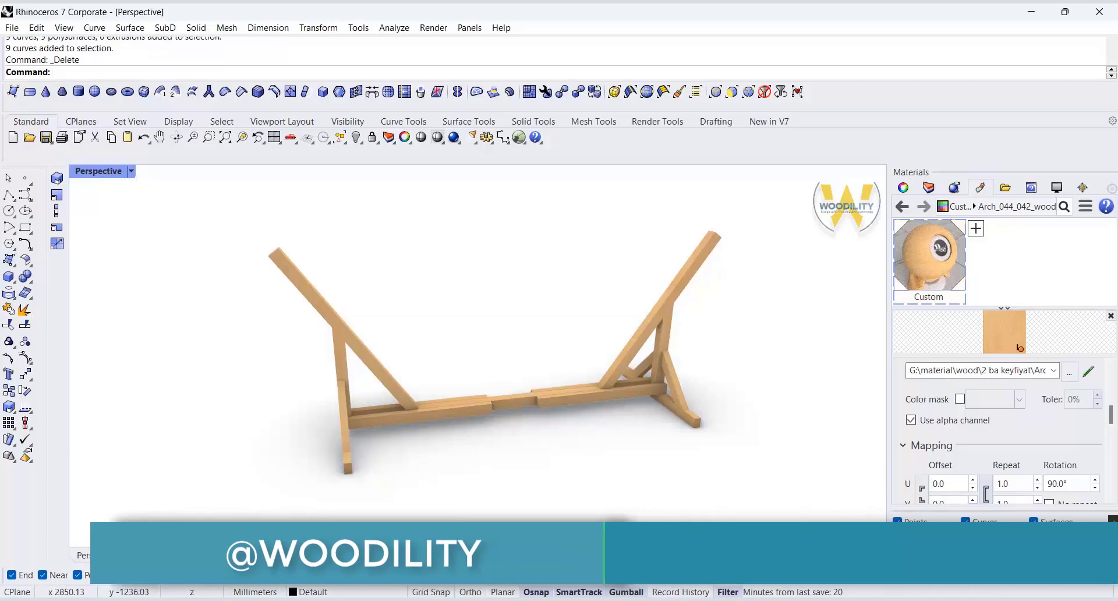